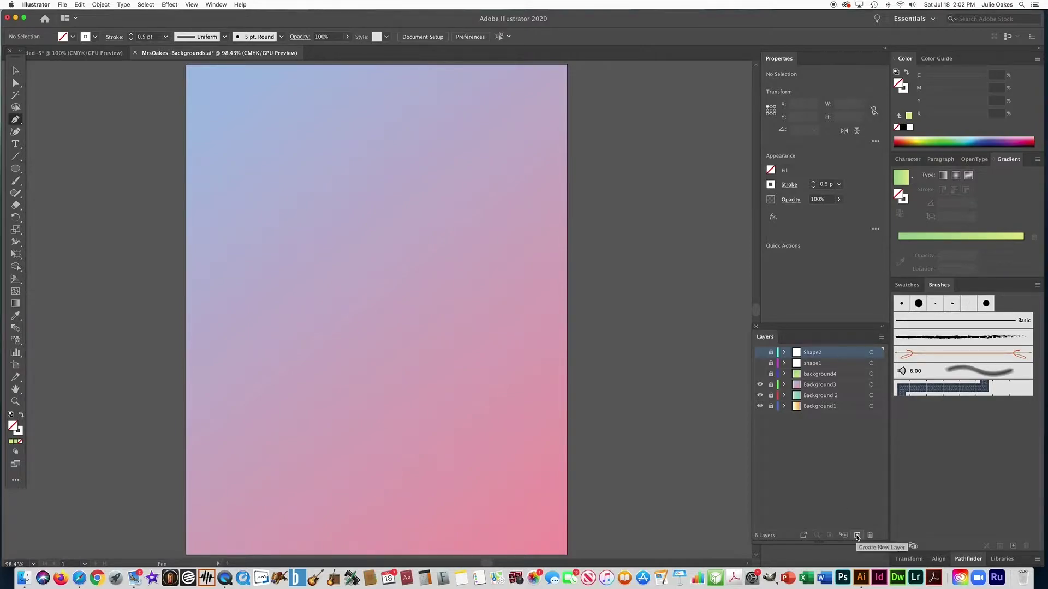
# Create a new layer named Shape3 at the top of the layer stack.
pyautogui.click(881, 339)
pyautogui.click(911, 339)
pyautogui.write('Shape3')
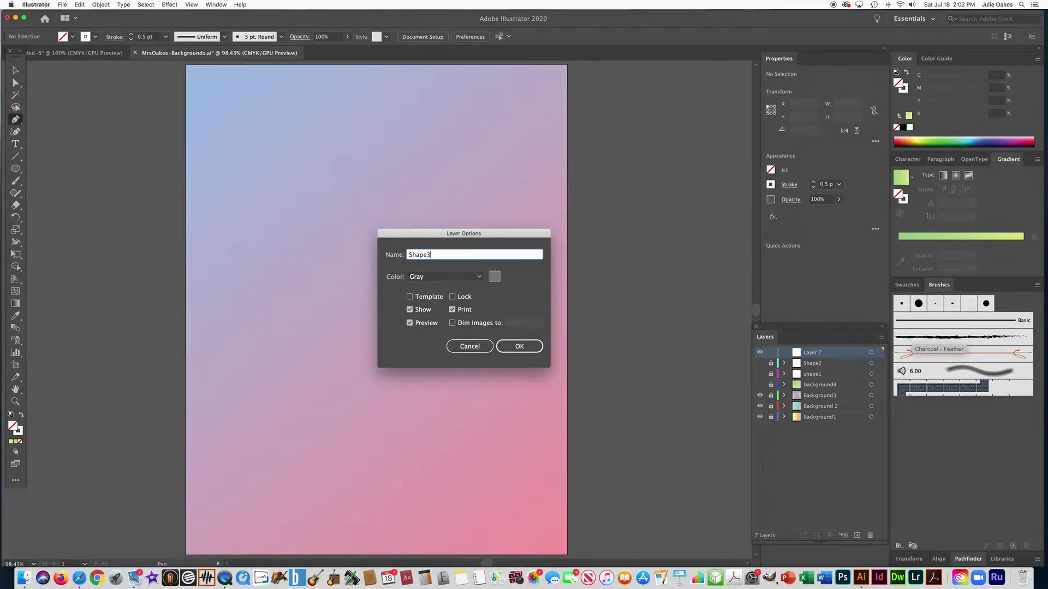
pyautogui.press('Return')
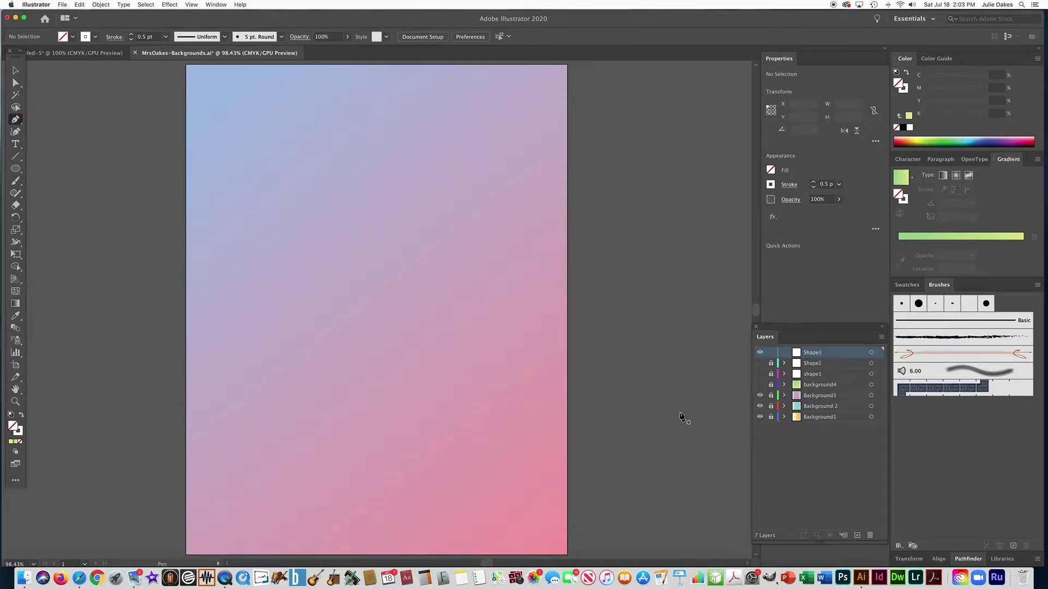
# Draw a closed triangle about 1.12 in wide and 1.49 in high near the page's upper middle, then deselect it.
pyautogui.click(400, 171)
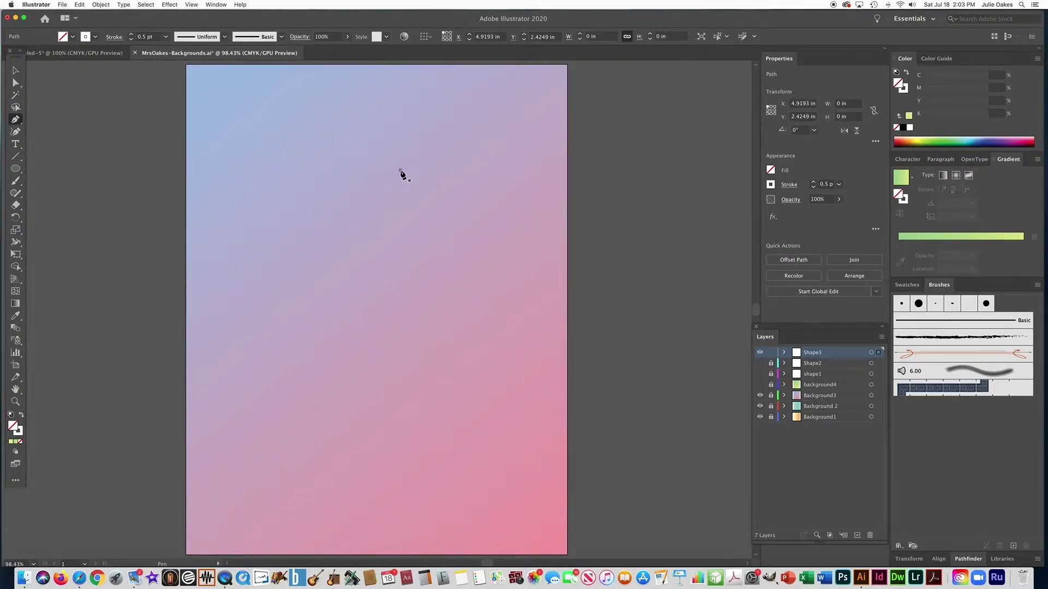
pyautogui.click(352, 177)
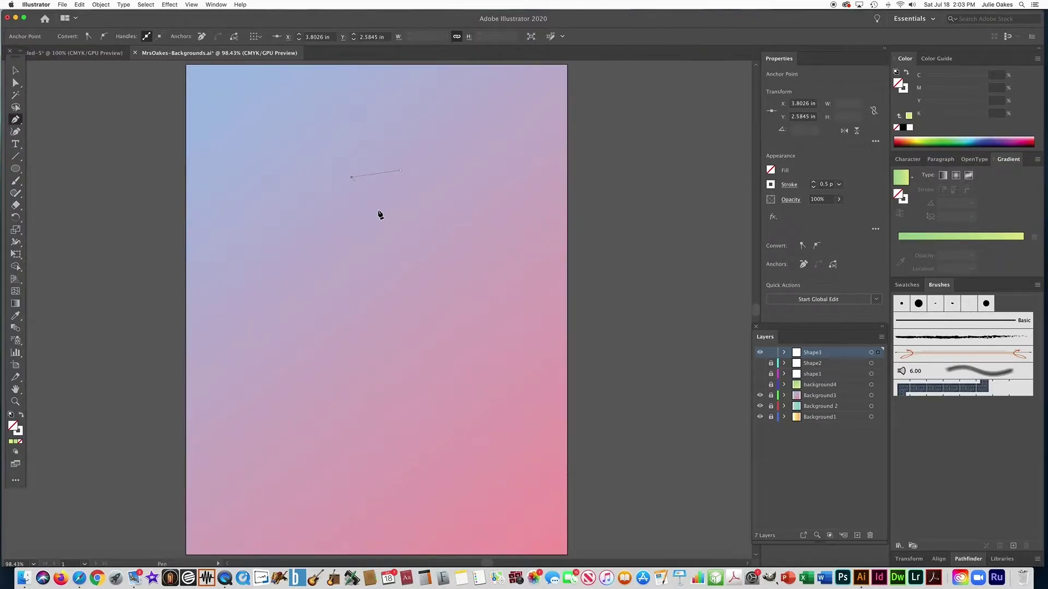
pyautogui.click(397, 236)
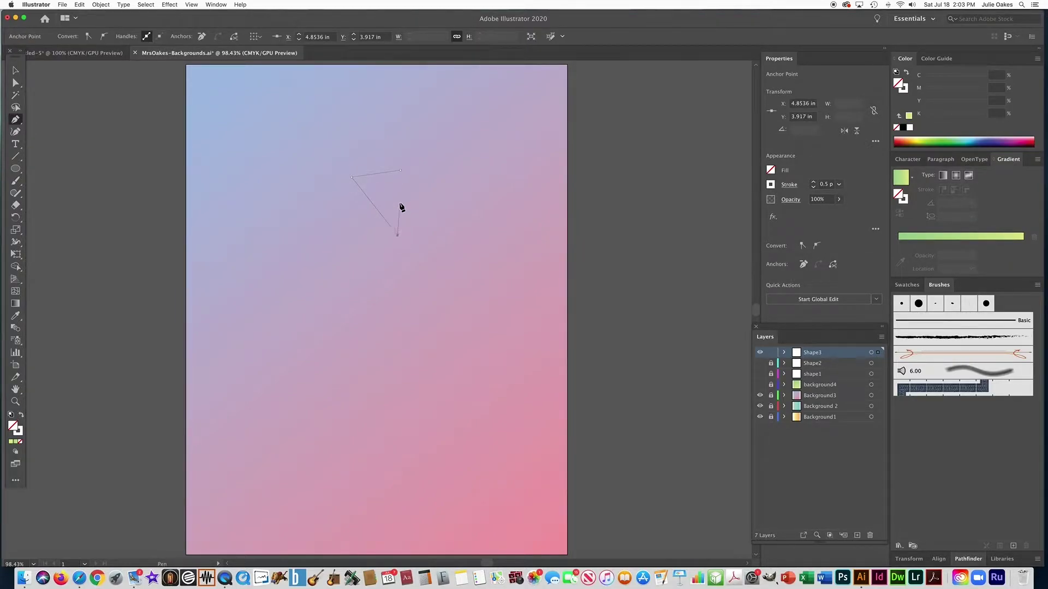
pyautogui.click(402, 172)
pyautogui.click(398, 236)
pyautogui.press('super+z')
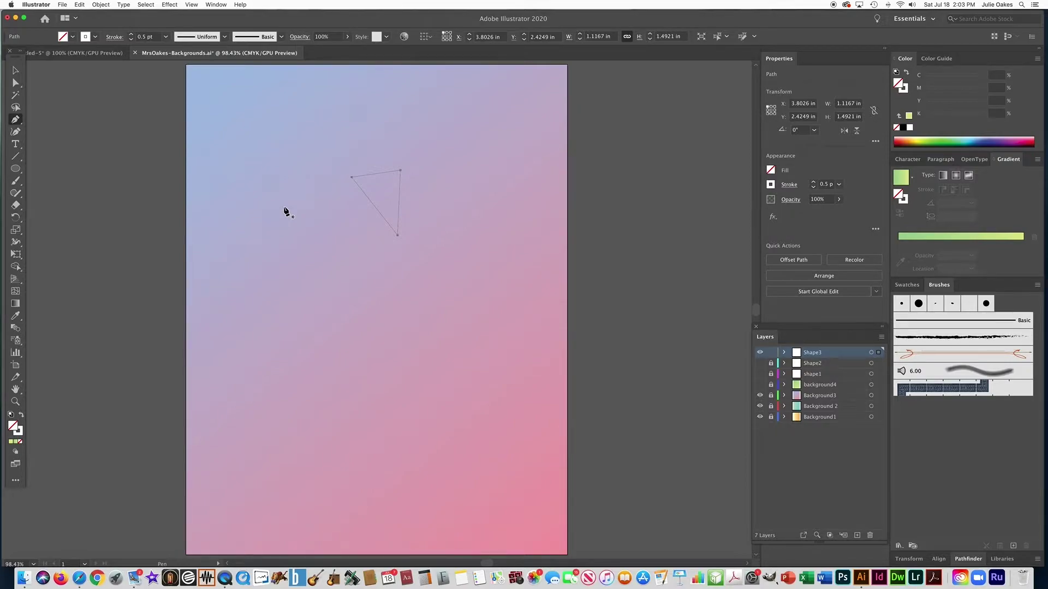
pyautogui.press('super')
pyautogui.press('super')
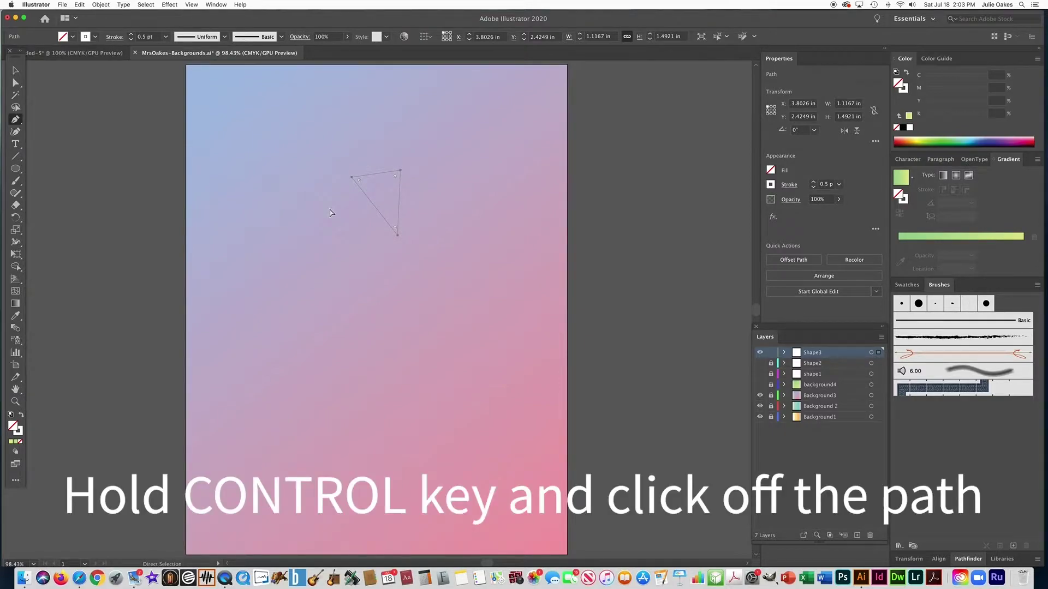
pyautogui.keyDown('super'); pyautogui.click(330, 213); pyautogui.keyUp('super')
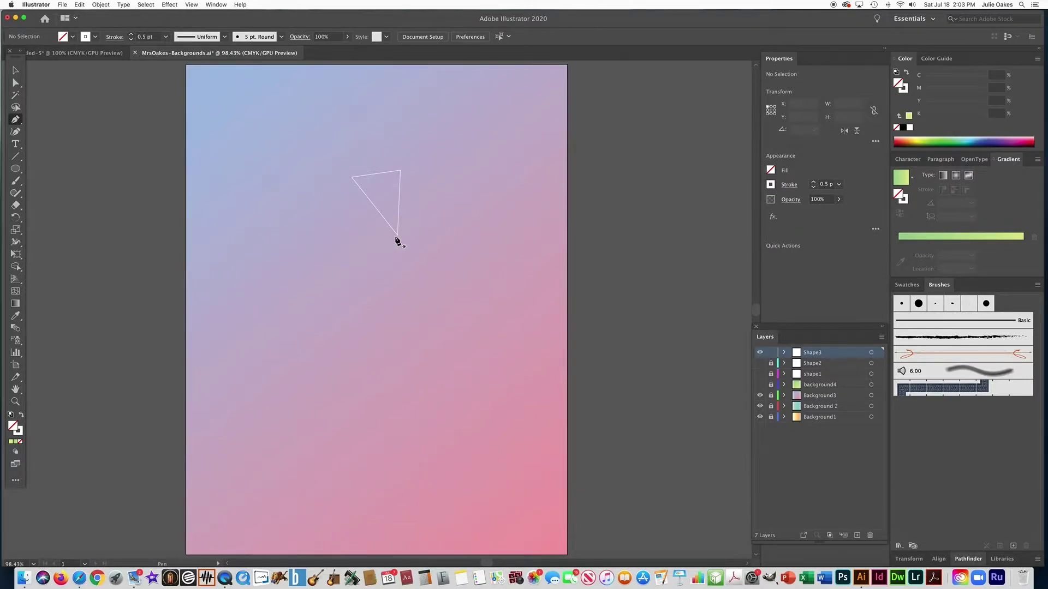
# Add a triangle from the first one's lowest corner, out to about X 3.13, Y 4.43 in and back via its slanted edge's midpoint; deselect.
pyautogui.click(397, 237)
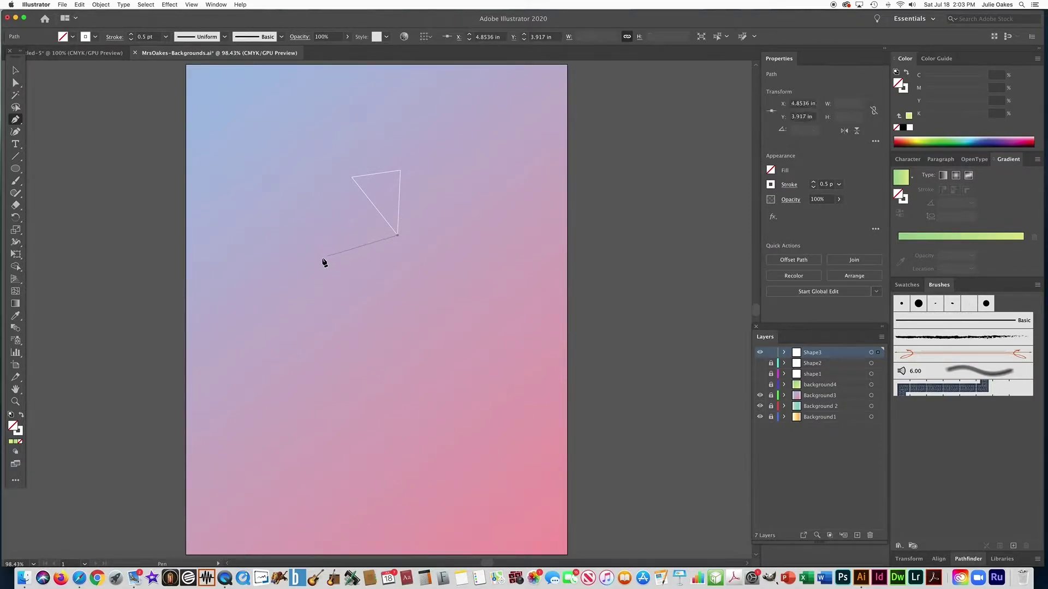
pyautogui.click(322, 258)
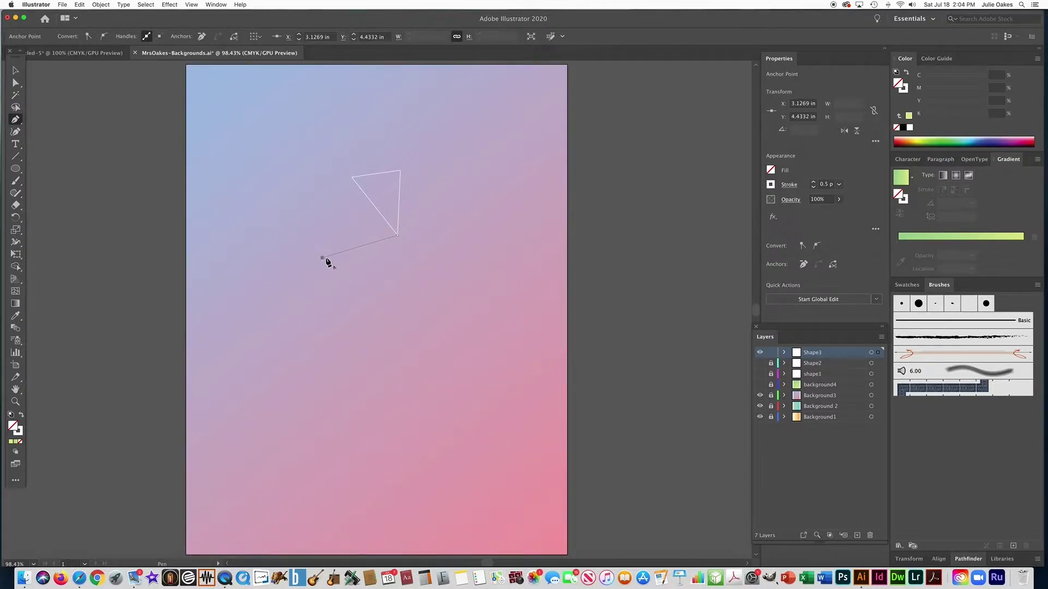
pyautogui.click(373, 207)
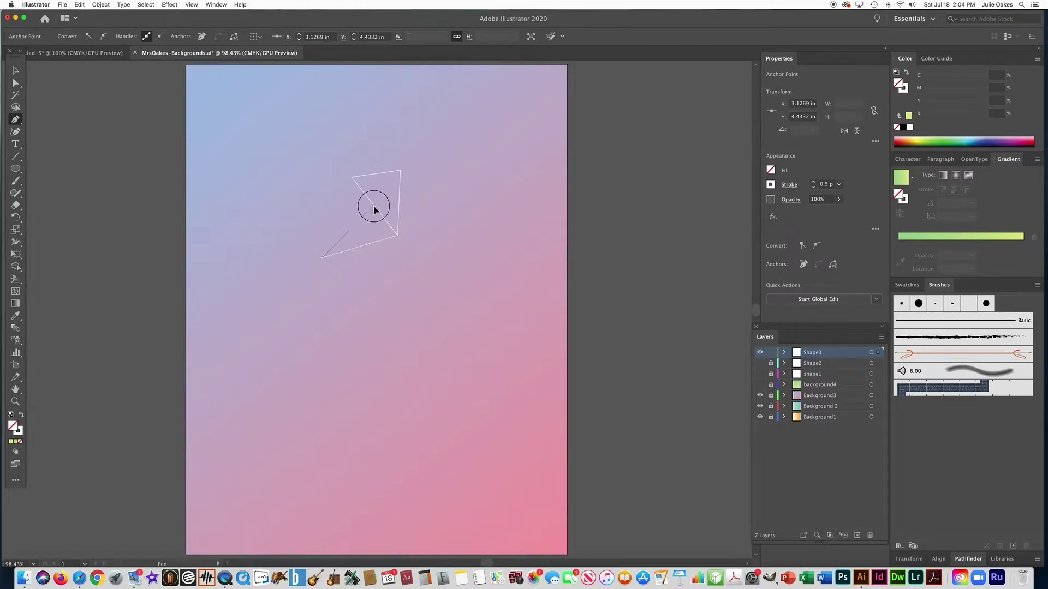
pyautogui.click(398, 237)
pyautogui.click(397, 238)
pyautogui.press('super')
pyautogui.keyDown('super'); pyautogui.click(335, 208); pyautogui.keyUp('super')
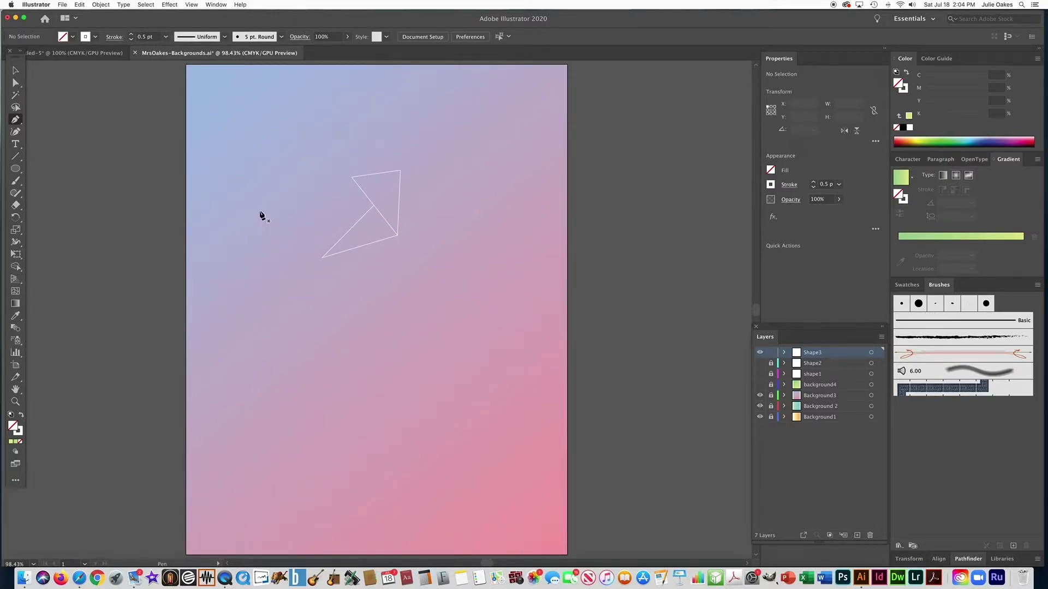
# Add a triangle from the first one's upper-left corner, out to about X 3.08, Y 3.22 in and back to the slanted edge's midpoint; deselect.
pyautogui.click(352, 178)
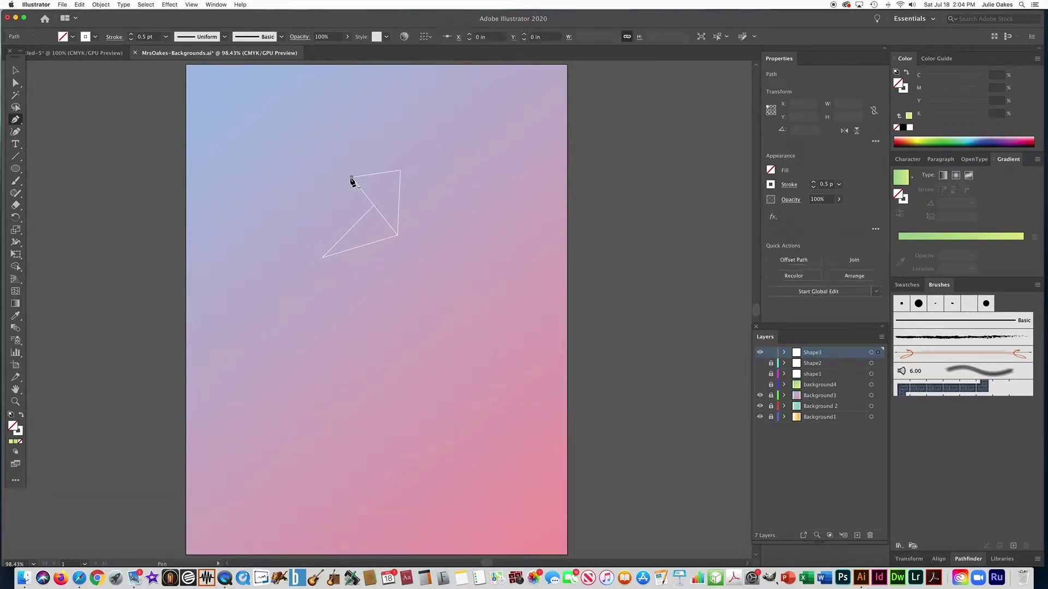
pyautogui.click(321, 205)
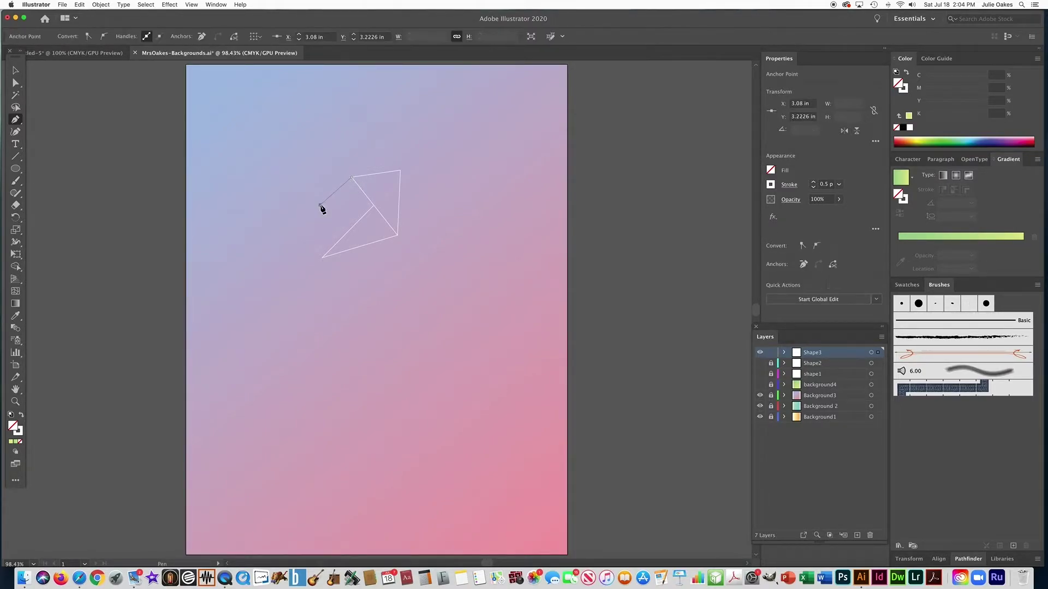
pyautogui.click(373, 206)
pyautogui.press('super')
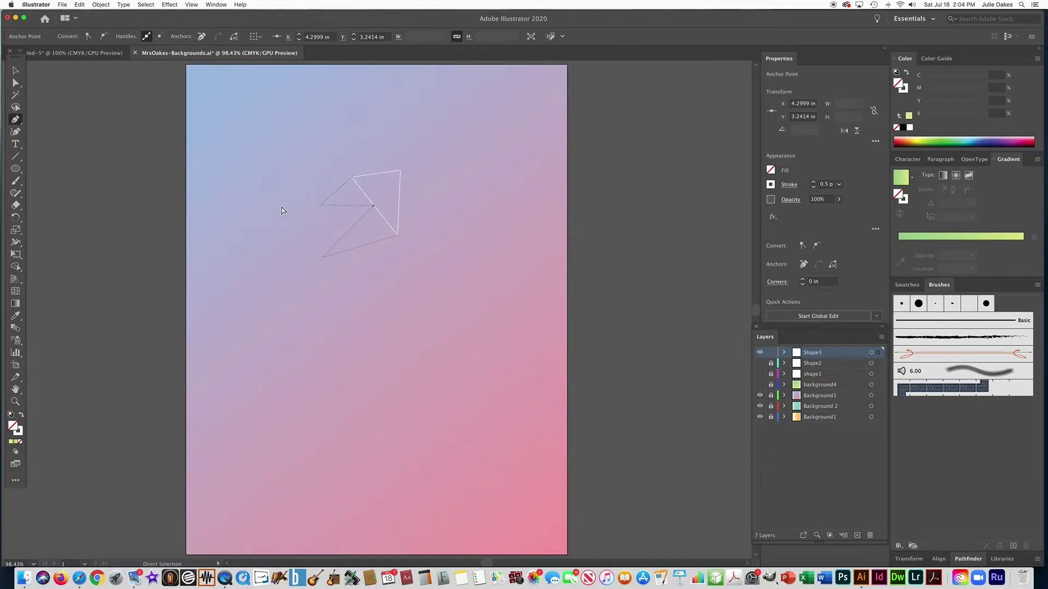
pyautogui.keyDown('super'); pyautogui.click(282, 210); pyautogui.keyUp('super')
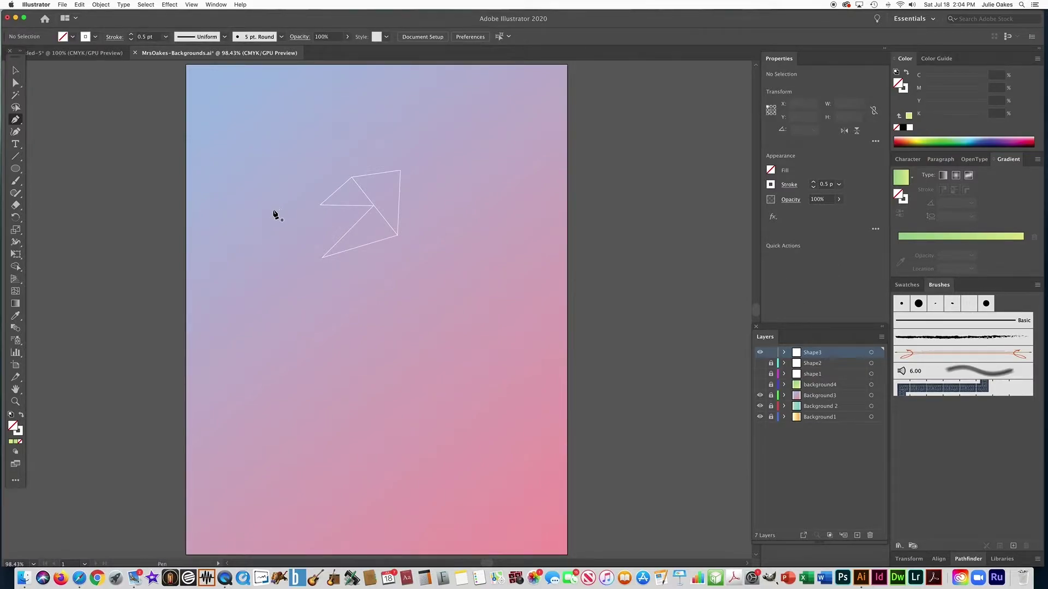
# Draw a triangle below the cluster from its lower-left corner, through about X 4.31, Y 5.08 in, to the middle of its lower edge; deselect.
pyautogui.click(322, 258)
pyautogui.click(373, 286)
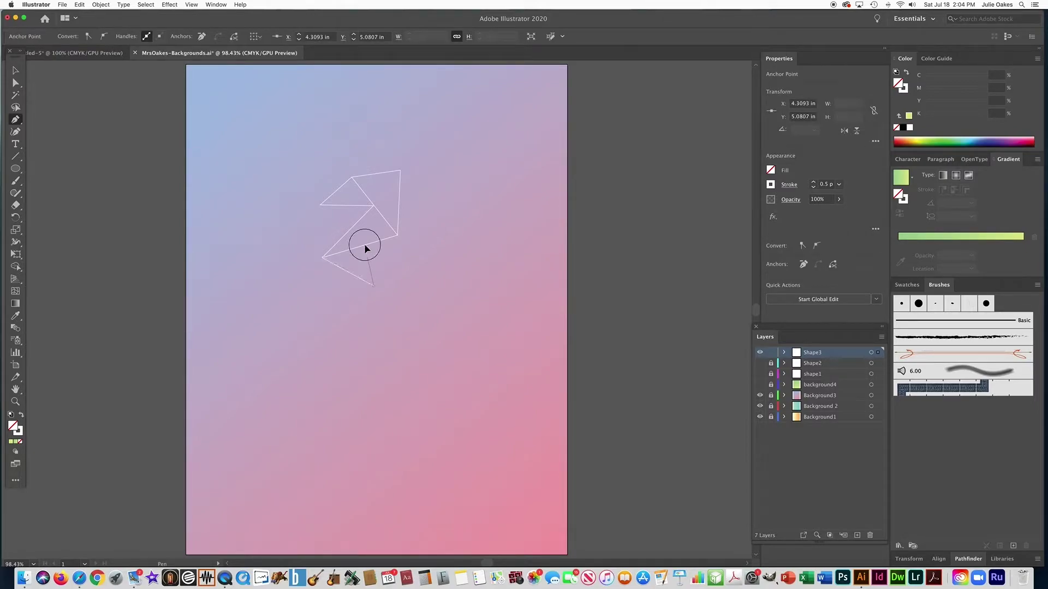
pyautogui.click(364, 245)
pyautogui.press('super')
pyautogui.keyDown('super'); pyautogui.click(328, 287); pyautogui.keyUp('super')
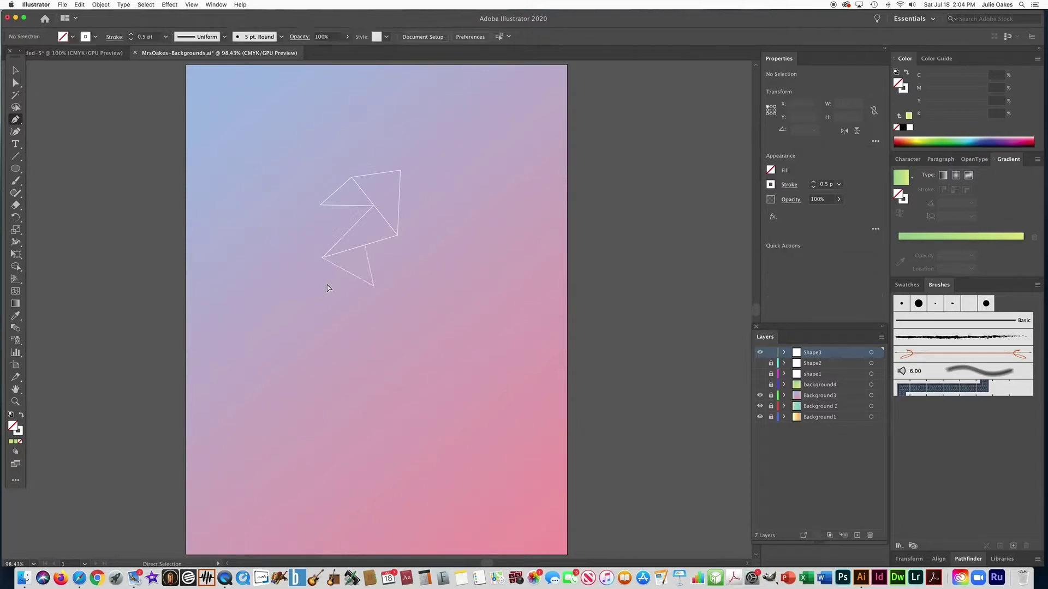
# Draw a small triangle from the first triangle's lowest corner, out to about X 5.41, Y 4.41 in and back to the lower edge's midpoint.
pyautogui.click(398, 236)
pyautogui.click(420, 257)
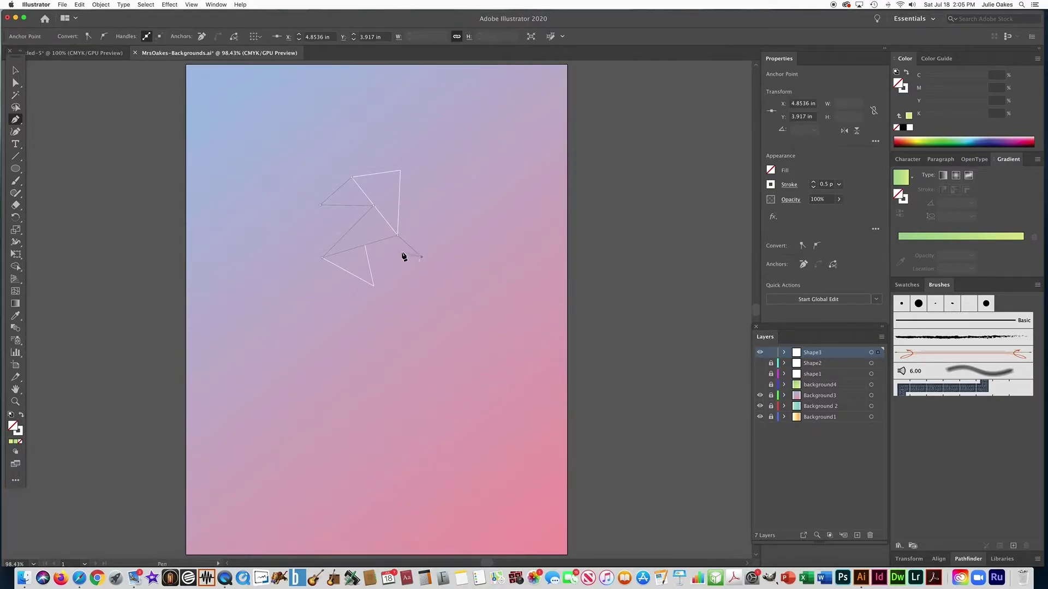
pyautogui.click(365, 245)
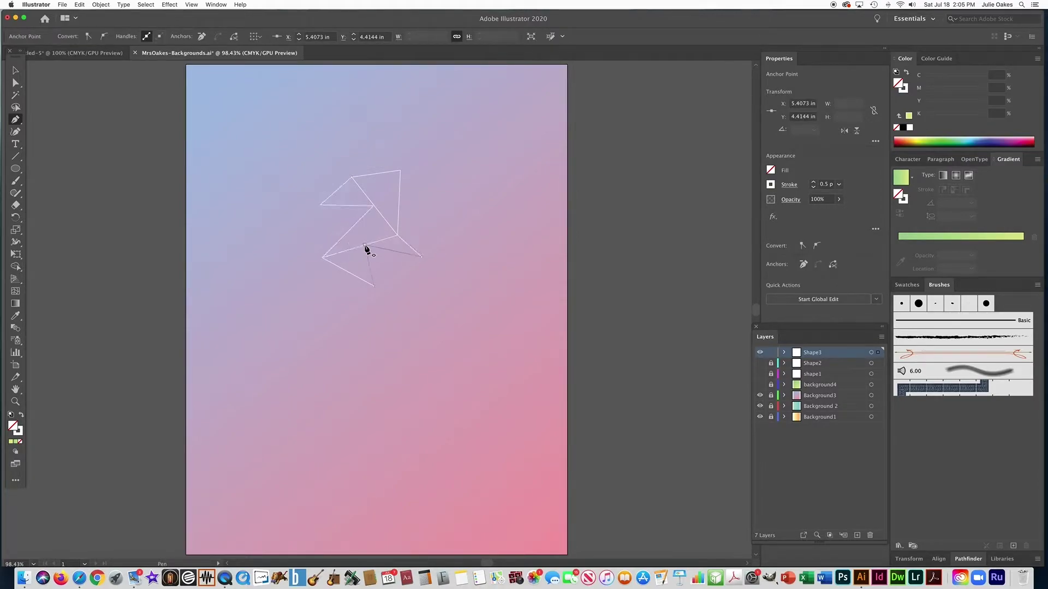
pyautogui.keyDown('super'); pyautogui.click(472, 291); pyautogui.keyUp('super')
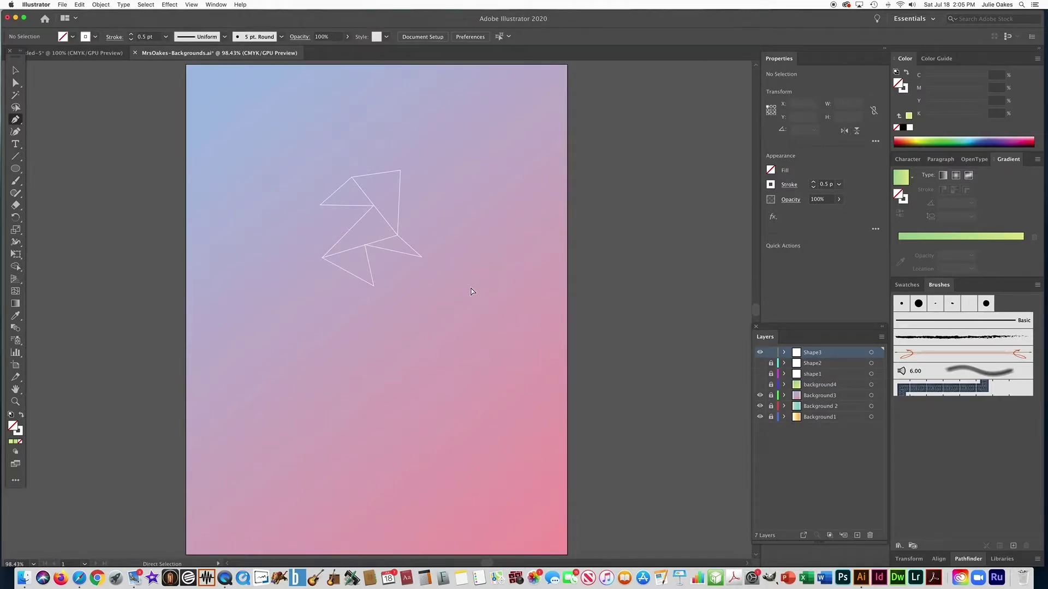
# Close the cluster's open right and left sides with a separate straight segment between the outer corners on each side.
pyautogui.click(401, 172)
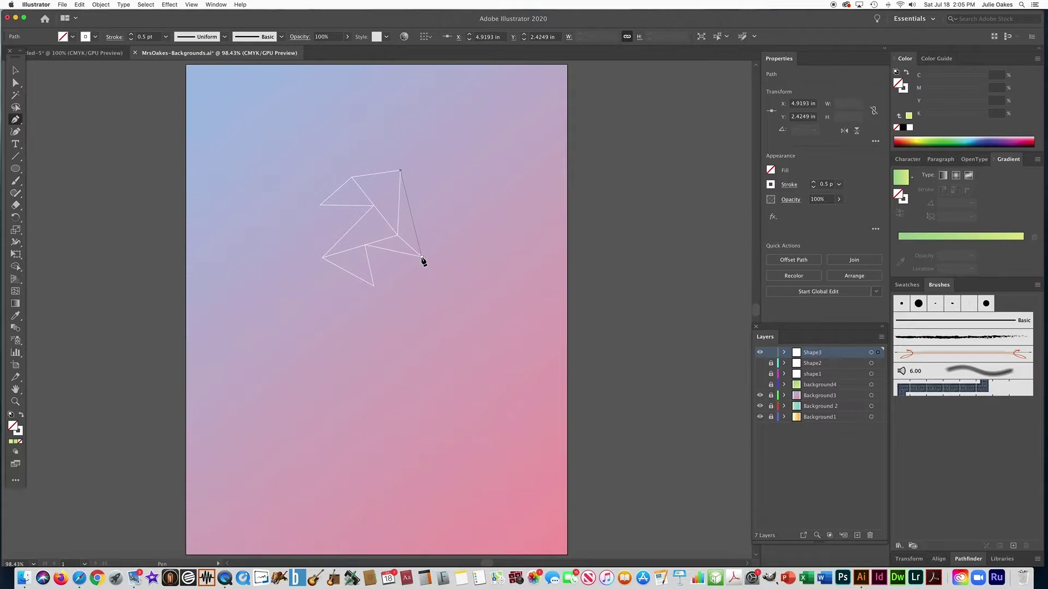
pyautogui.click(421, 257)
pyautogui.keyDown('super'); pyautogui.click(512, 236); pyautogui.keyUp('super')
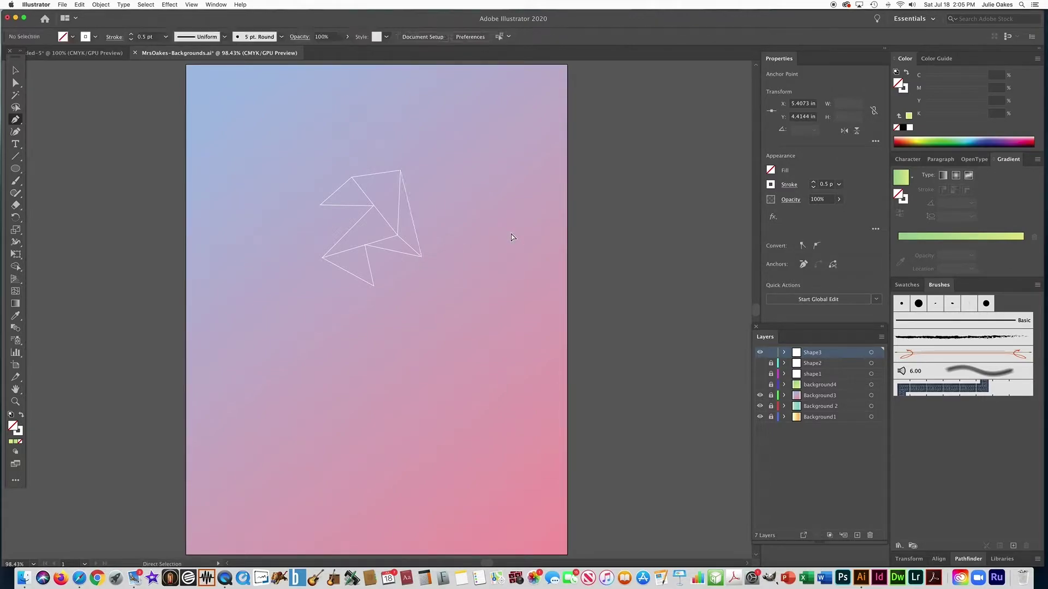
pyautogui.click(319, 205)
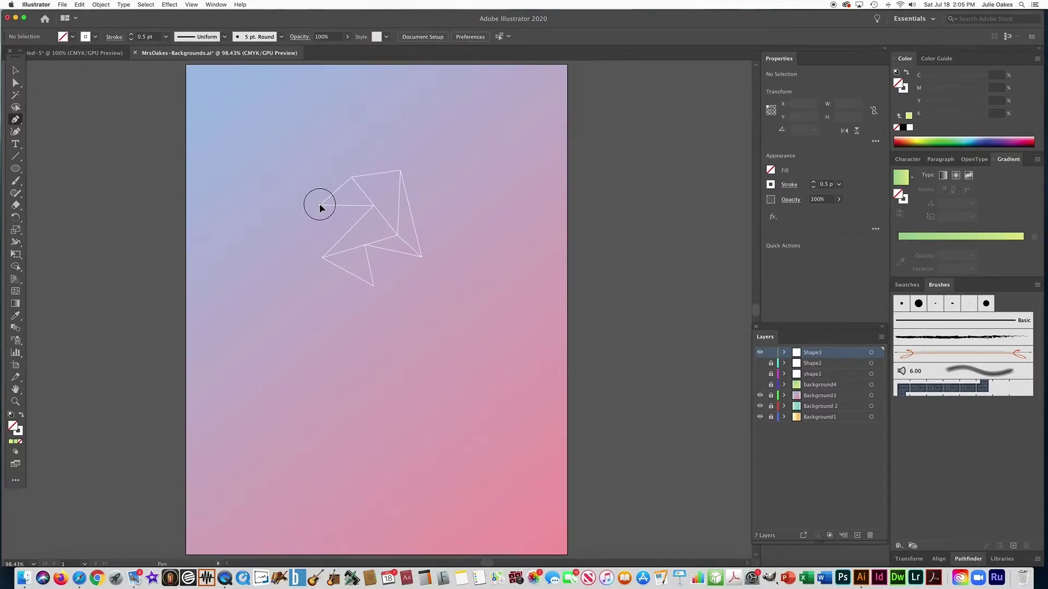
pyautogui.click(321, 257)
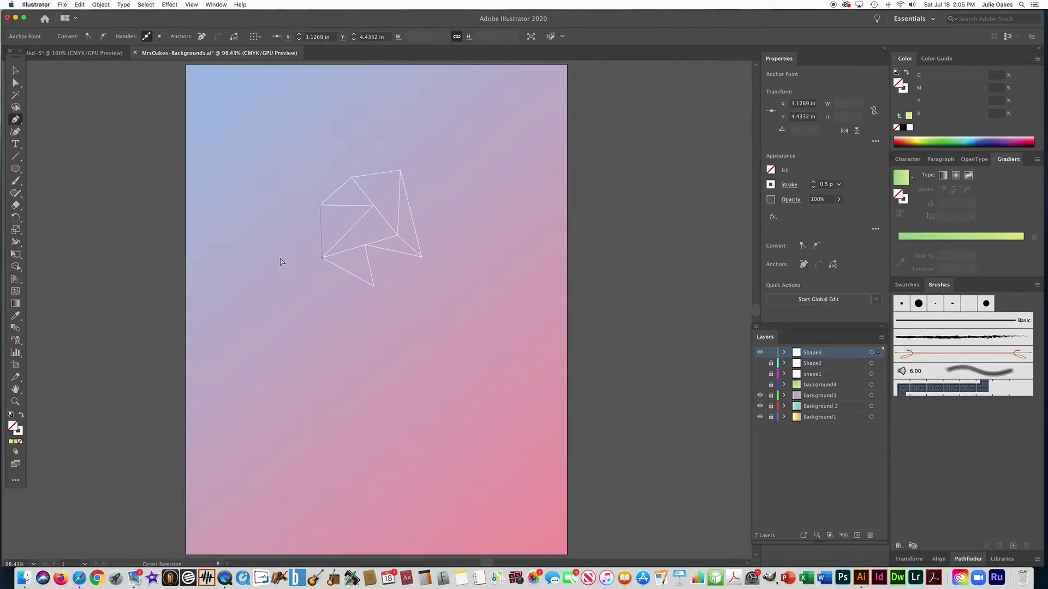
pyautogui.keyDown('super'); pyautogui.click(253, 265); pyautogui.keyUp('super')
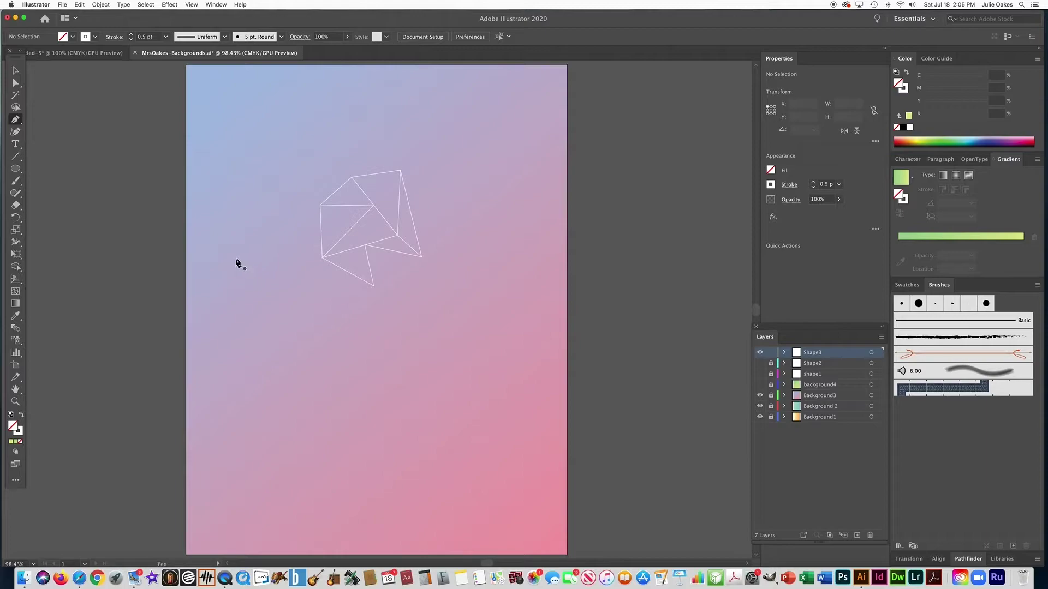
# Close the cluster's lower-right side with a straight segment from its bottom point to its right corner, then deselect.
pyautogui.click(373, 285)
pyautogui.click(421, 256)
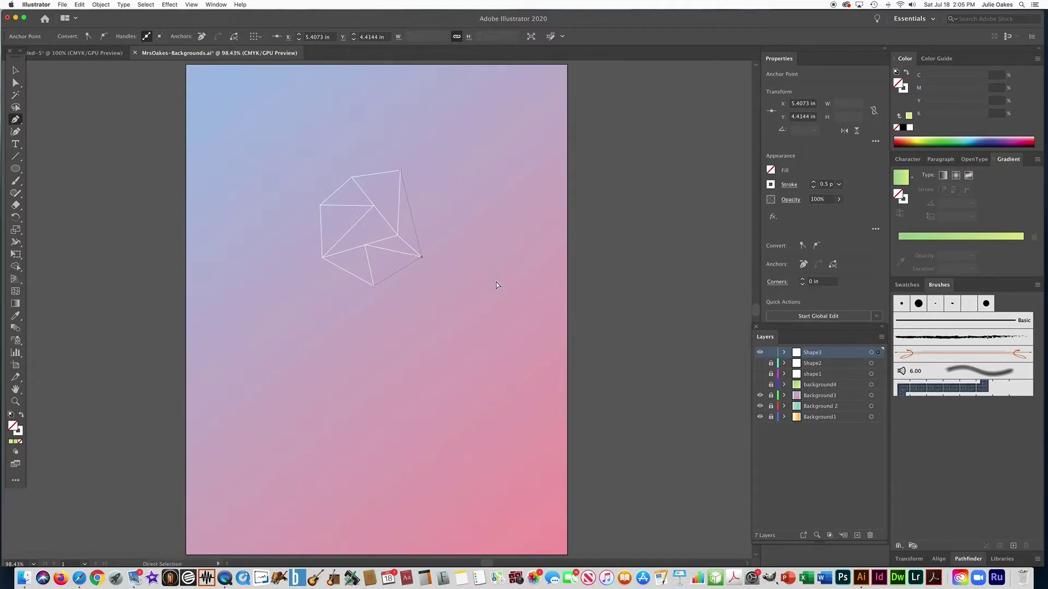
pyautogui.keyDown('super'); pyautogui.click(497, 284); pyautogui.keyUp('super')
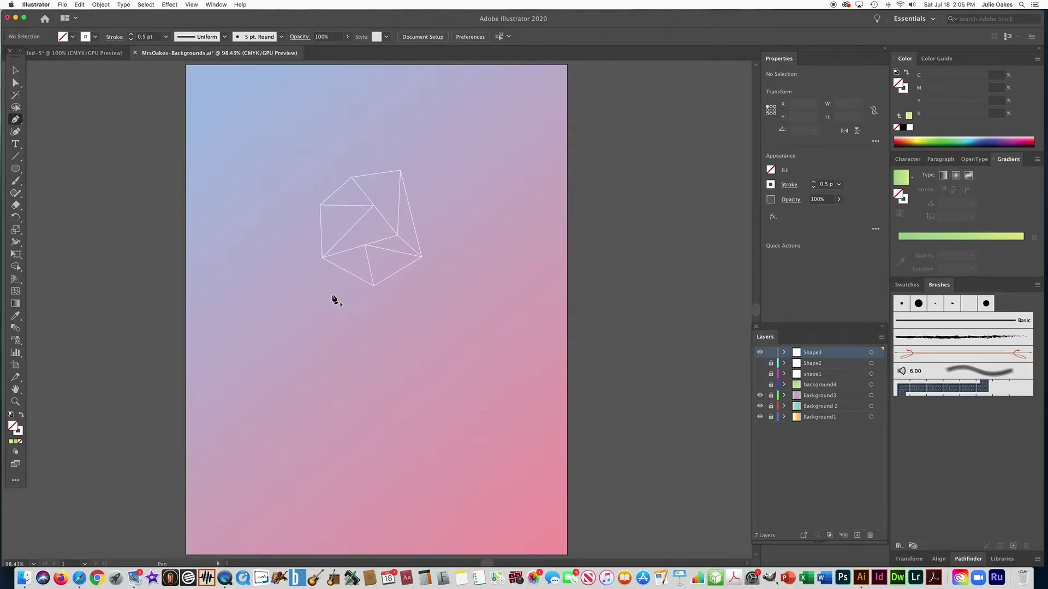
pyautogui.click(373, 286)
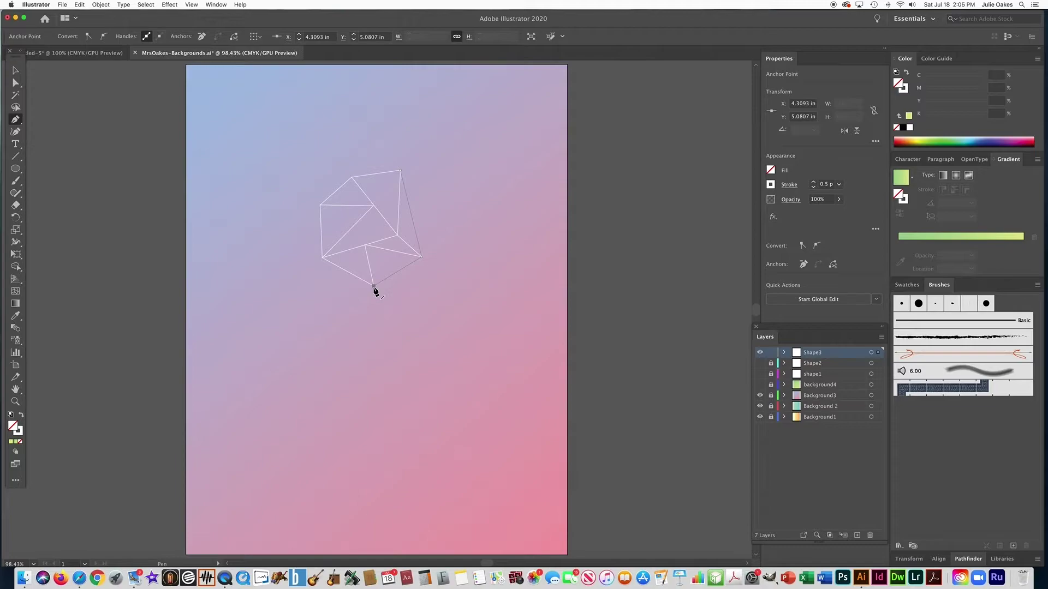
pyautogui.click(422, 257)
pyautogui.hotkey('ctrl', 'z')
# Draw an outward-pointing triangle about 1.04 in wide and 1.21 in high on the cluster's left side, between its two left corners.
pyautogui.click(322, 257)
pyautogui.click(277, 249)
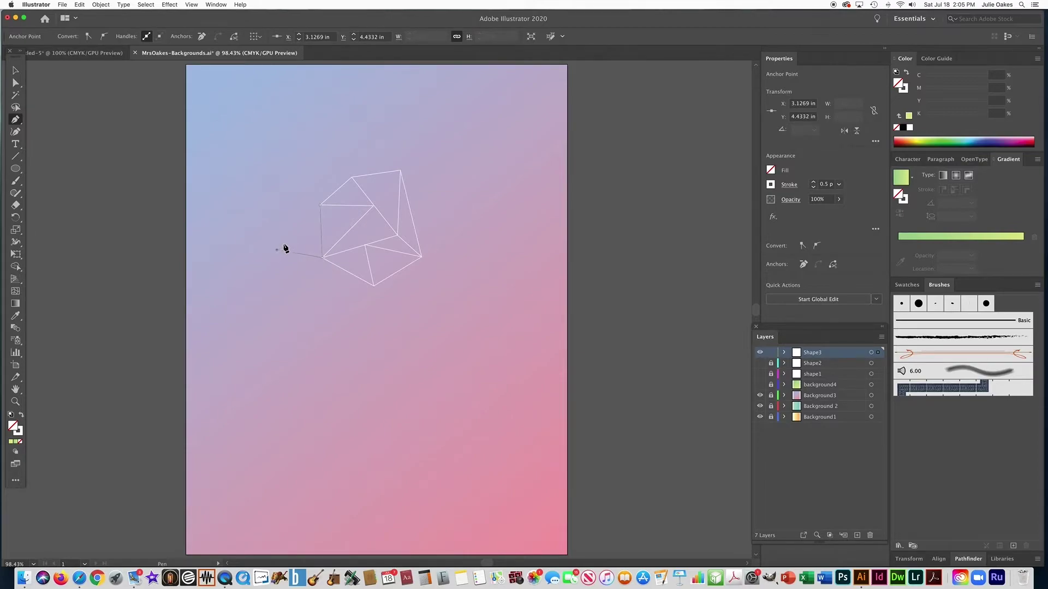
pyautogui.click(321, 233)
pyautogui.press('super+z')
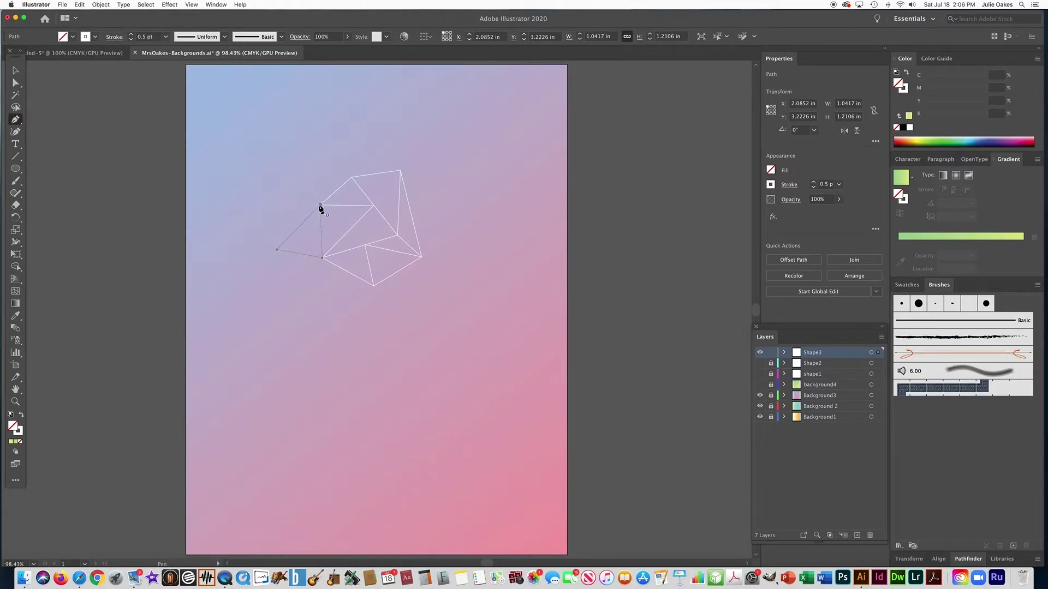
pyautogui.click(320, 205)
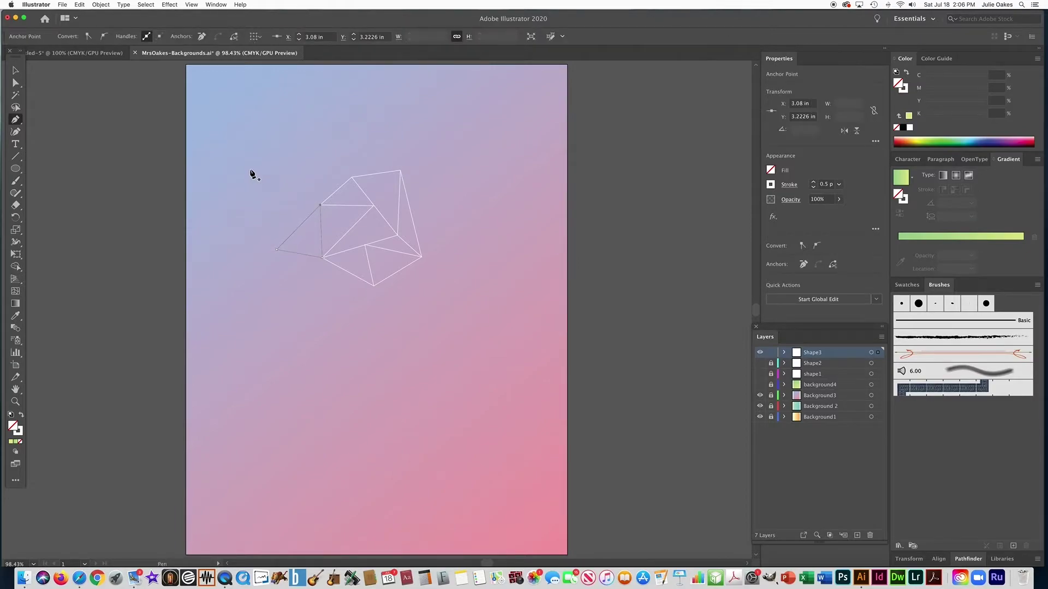
# Draw a narrow spike pointing up and left, from the middle of the upper-left outer edge to that edge's upper corner, then deselect.
pyautogui.click(335, 193)
pyautogui.click(301, 144)
pyautogui.click(351, 177)
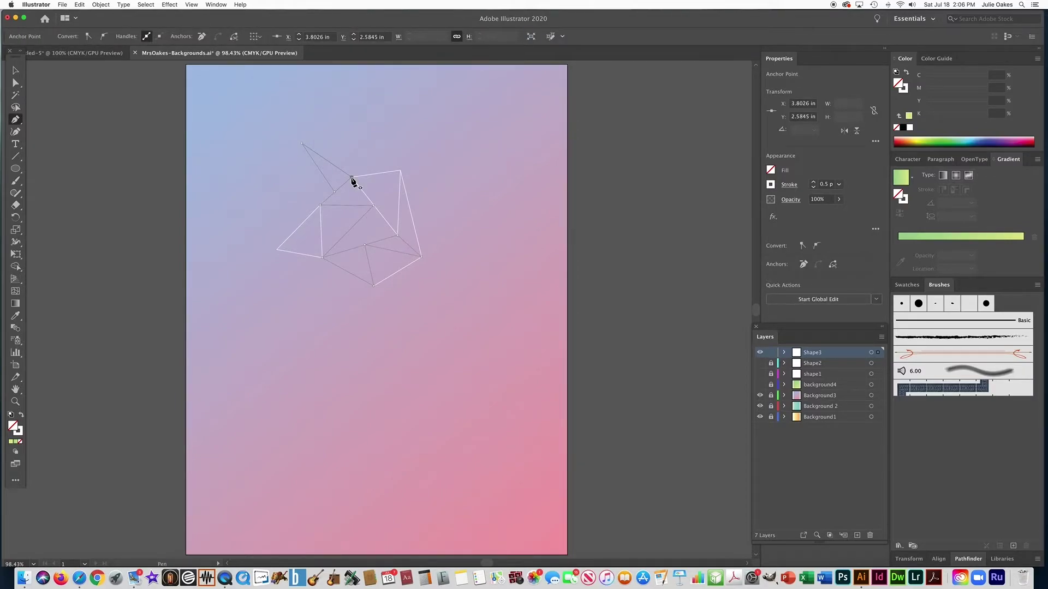
pyautogui.press('super')
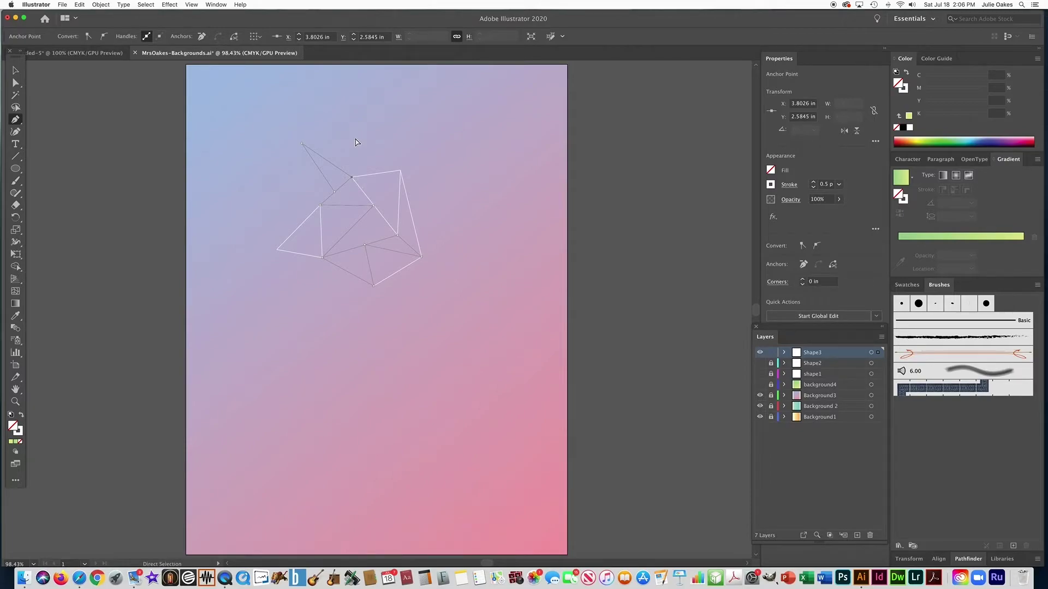
pyautogui.keyDown('super'); pyautogui.click(355, 142); pyautogui.keyUp('super')
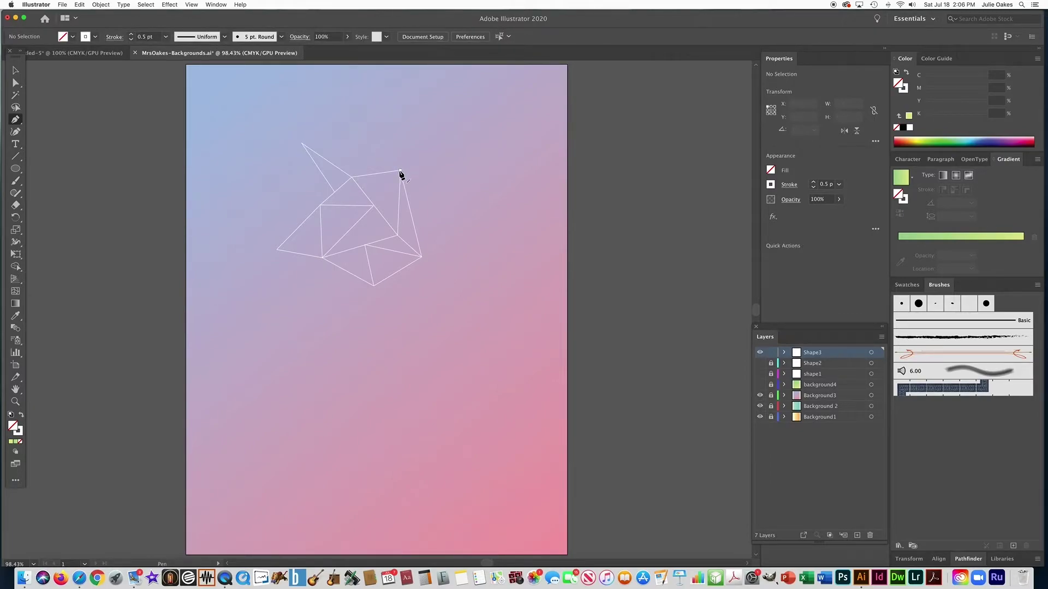
# Draw an upward-pointing triangle on the cluster's top edge, from its upper-right corner over a new peak to the spike's base corner, then deselect.
pyautogui.click(400, 172)
pyautogui.click(386, 132)
pyautogui.click(355, 175)
pyautogui.click(352, 177)
pyautogui.press('super')
pyautogui.keyDown('super'); pyautogui.click(345, 121); pyautogui.keyUp('super')
# Draw a straight segment from the top triangle's peak to the tip of the upper-left spike, then deselect.
pyautogui.click(386, 133)
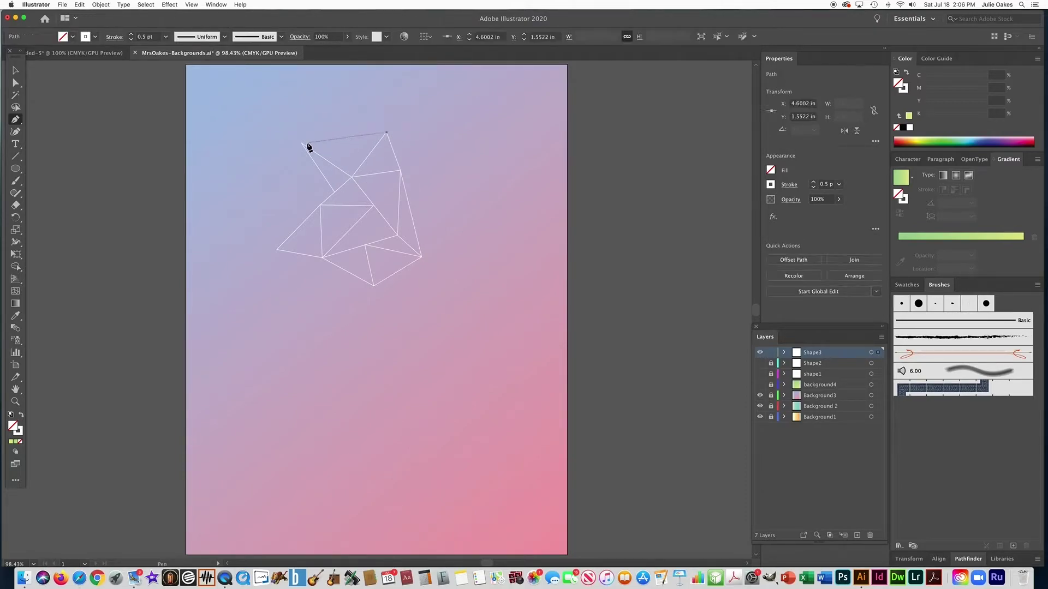
pyautogui.click(302, 144)
pyautogui.press('super')
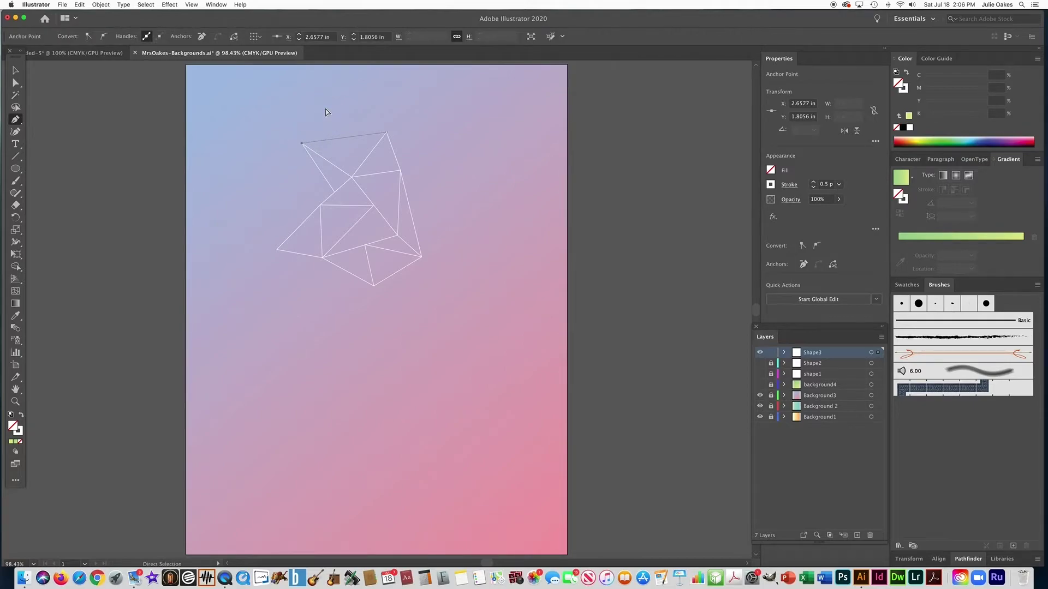
pyautogui.keyDown('super'); pyautogui.click(326, 111); pyautogui.keyUp('super')
# Add a triangle on the spike's left side, from the spike's tip out to a new left corner and back to its base, then deselect.
pyautogui.click(302, 144)
pyautogui.click(265, 185)
pyautogui.click(335, 192)
pyautogui.keyDown('super'); pyautogui.click(246, 212); pyautogui.keyUp('super')
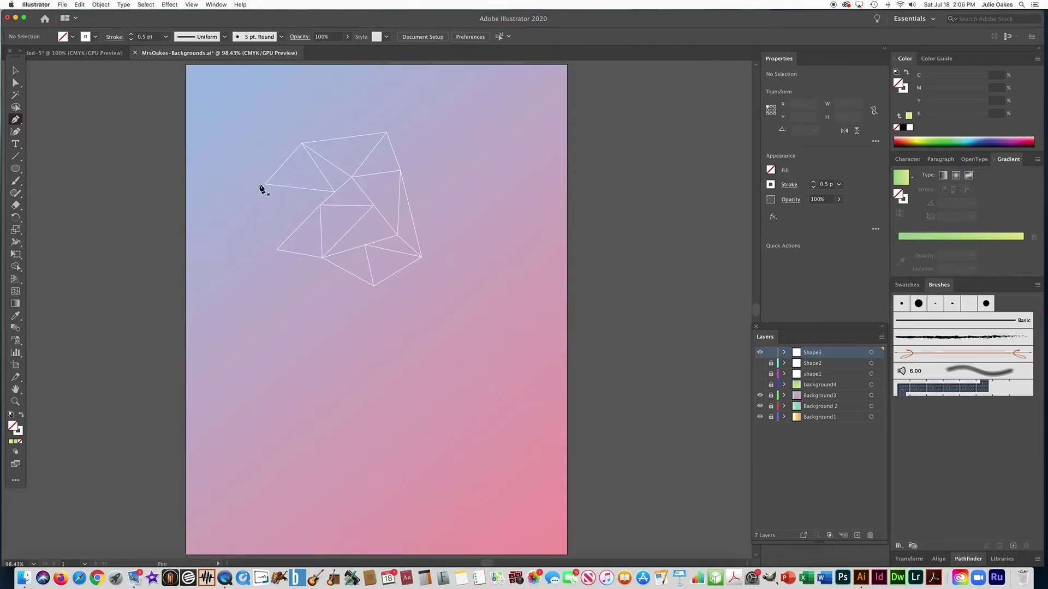
# Join the new left corner by straight segments to the middle of the lower-left triangle's upper edge and to that triangle's outer corner.
pyautogui.click(264, 185)
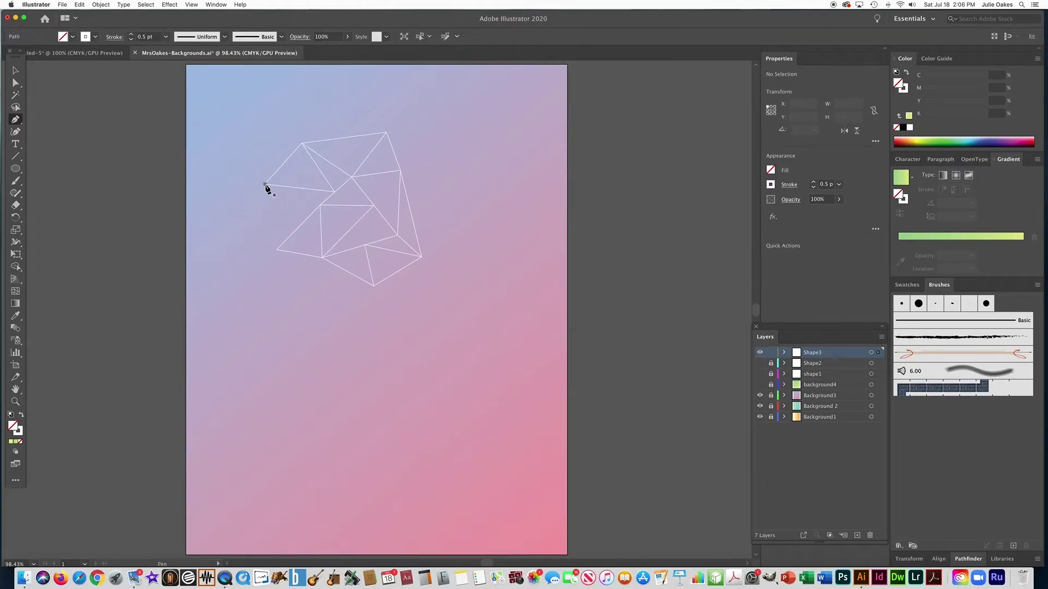
pyautogui.click(298, 225)
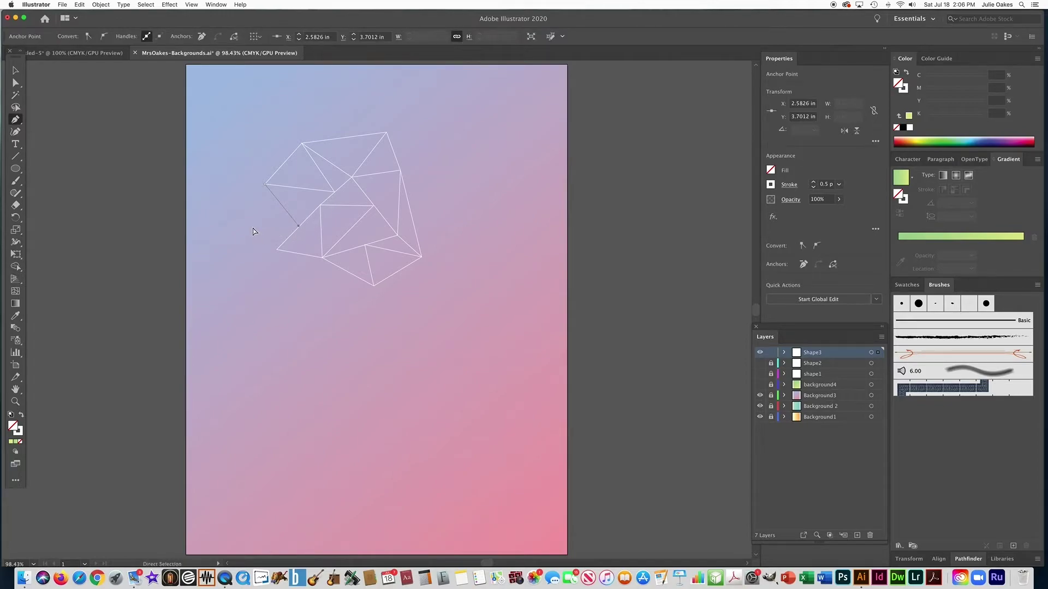
pyautogui.keyDown('super'); pyautogui.click(235, 233); pyautogui.keyUp('super')
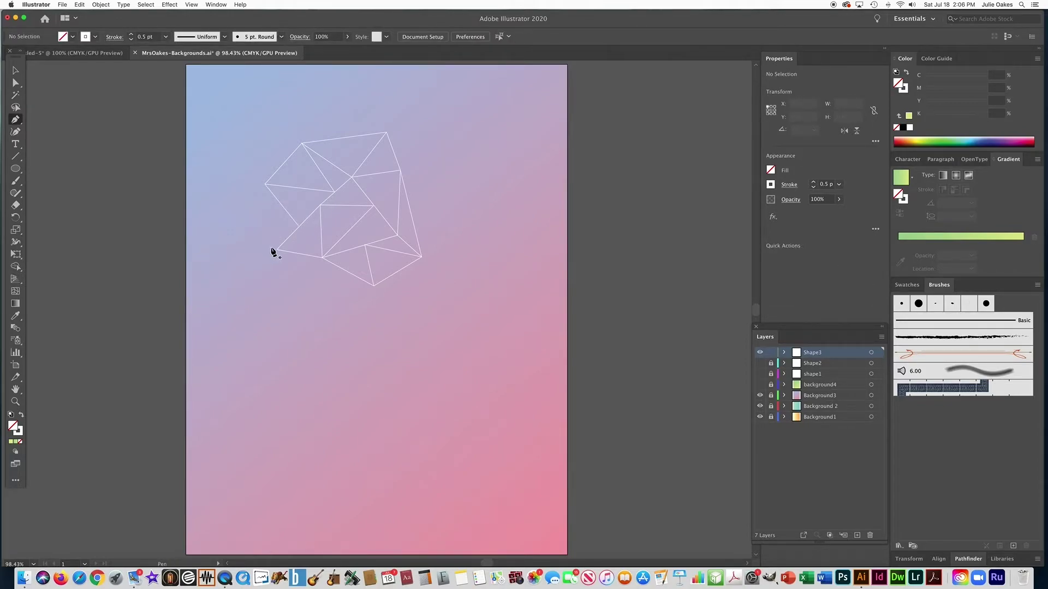
pyautogui.click(276, 250)
pyautogui.click(265, 185)
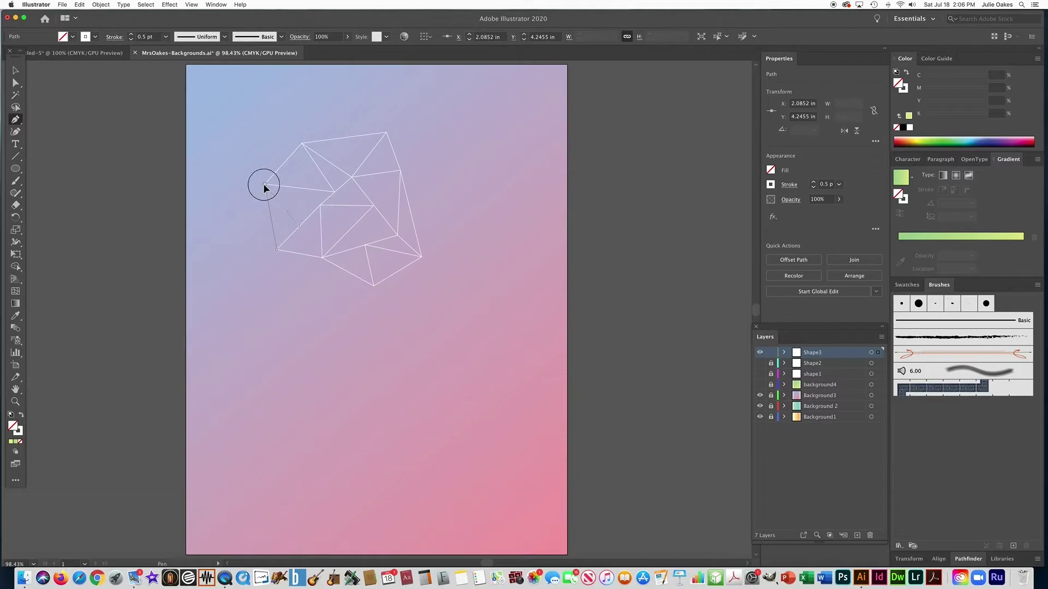
pyautogui.keyDown('super'); pyautogui.click(221, 240); pyautogui.keyUp('super')
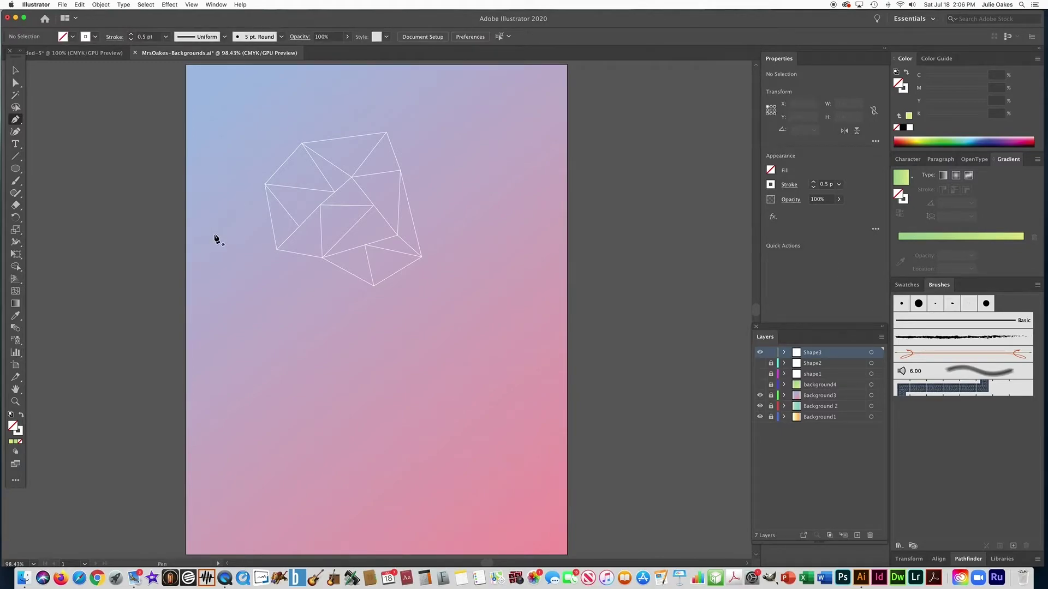
# Draw a spike about 1.39 in wide pointing down and left, from the cluster's lower-left corner to the middle of its lower-left edge.
pyautogui.click(322, 257)
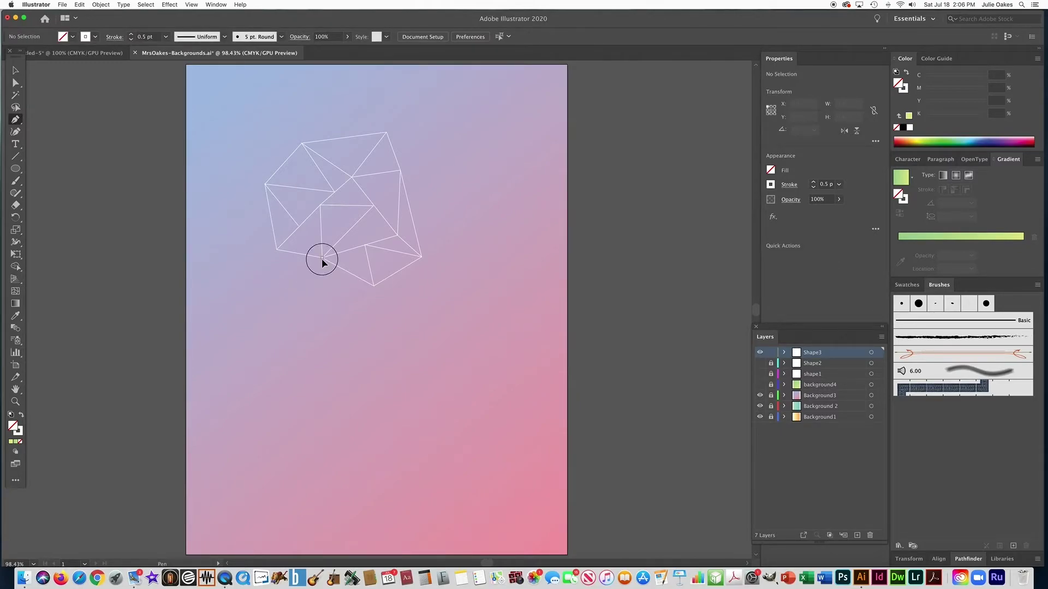
pyautogui.click(291, 306)
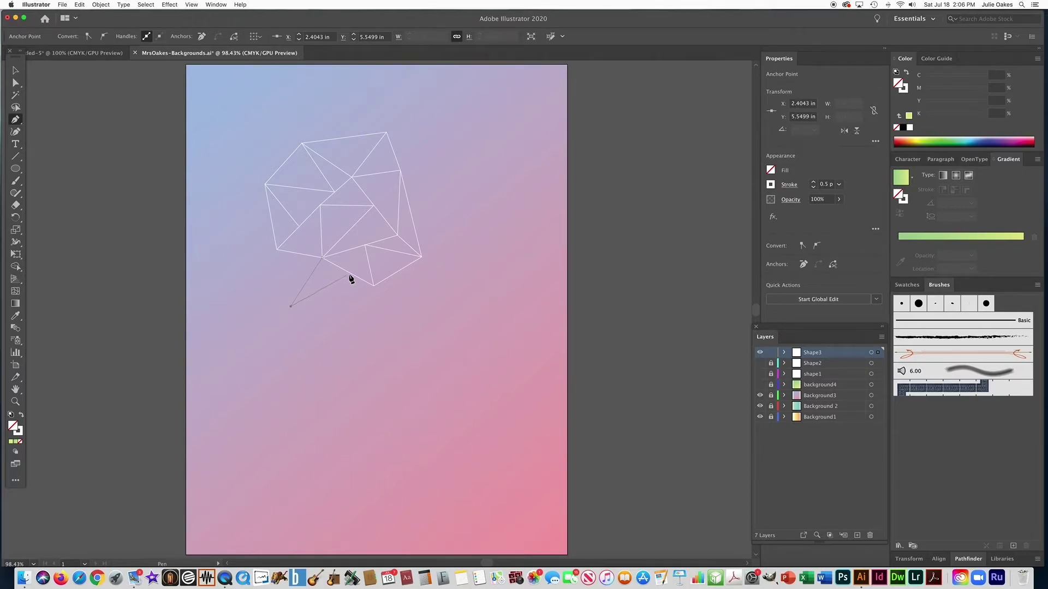
pyautogui.click(350, 275)
pyautogui.press('super')
pyautogui.keyDown('super'); pyautogui.click(352, 304); pyautogui.keyUp('super')
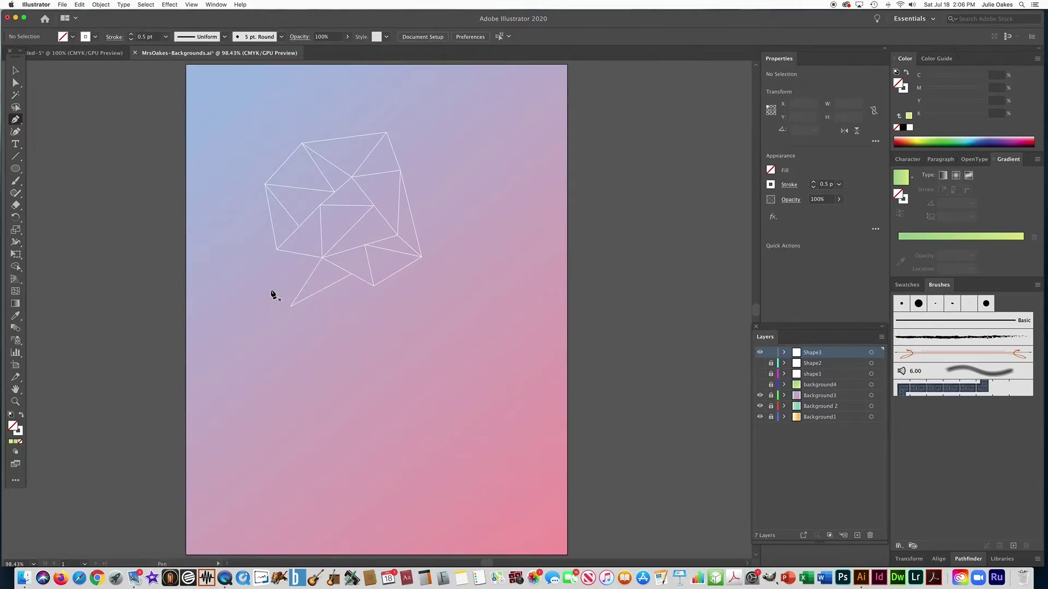
# Draw a closed triangle about 0.62 in high hanging from the cluster's bottom point and extending left, then deselect.
pyautogui.click(374, 286)
pyautogui.click(378, 314)
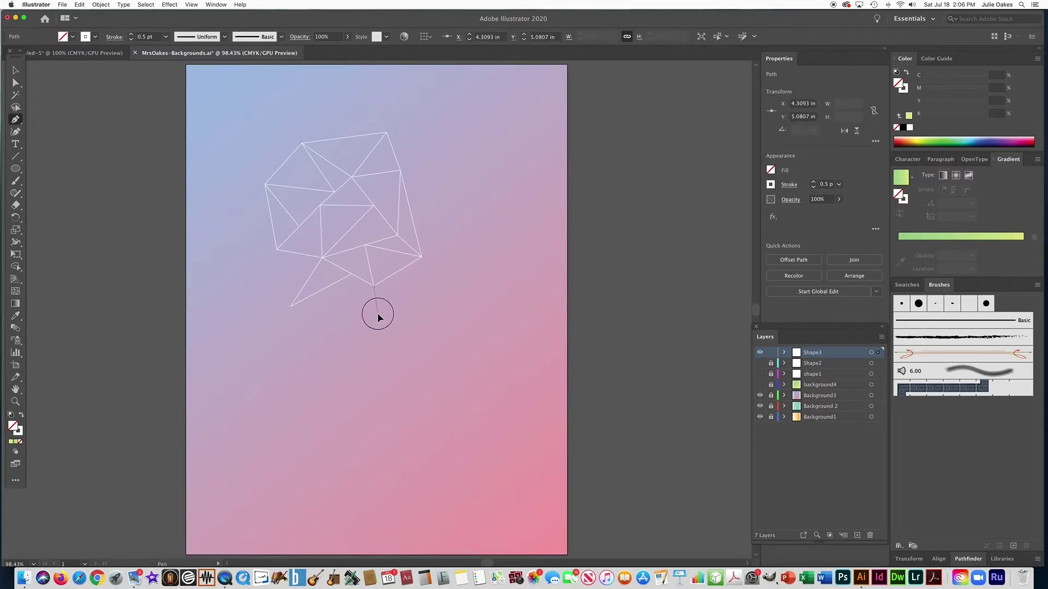
pyautogui.click(324, 313)
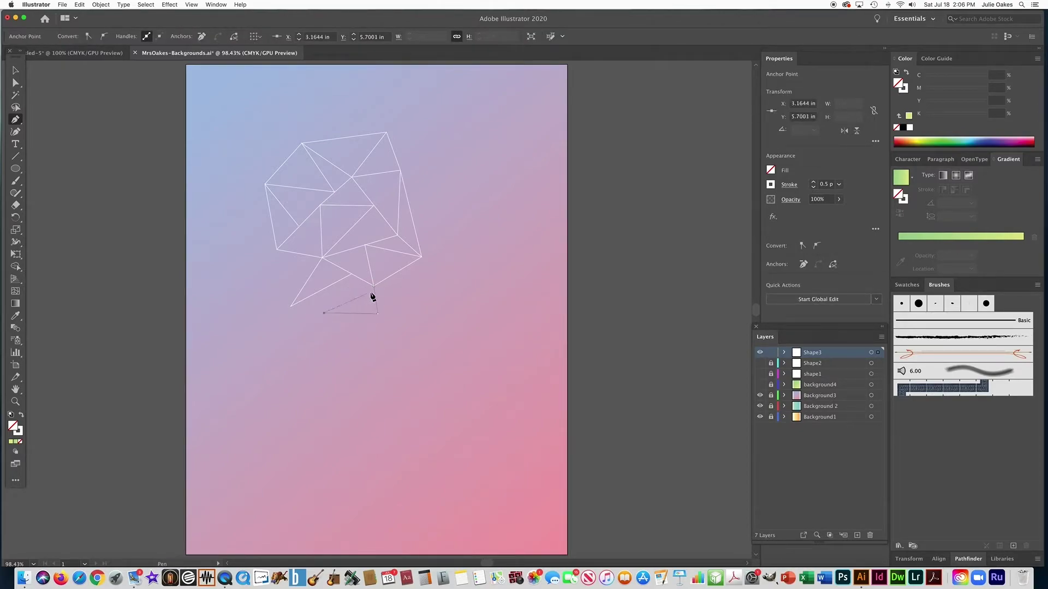
pyautogui.click(373, 286)
pyautogui.keyDown('super'); pyautogui.click(406, 294); pyautogui.keyUp('super')
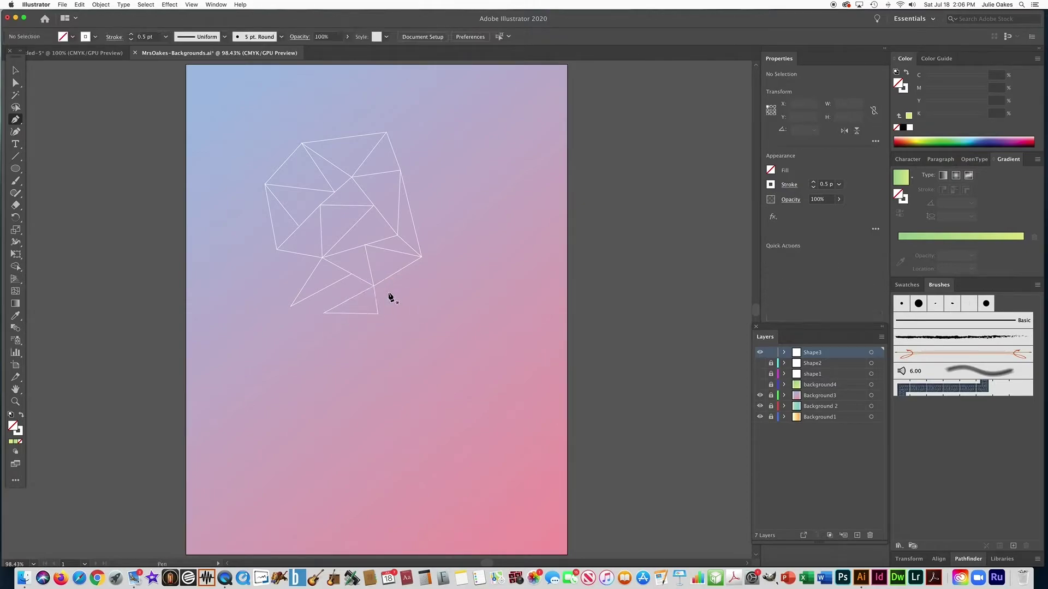
# Connect the lower spike to the bottom triangle with a zigzag of three short segments ending at the triangle's left corner, then deselect.
pyautogui.click(351, 274)
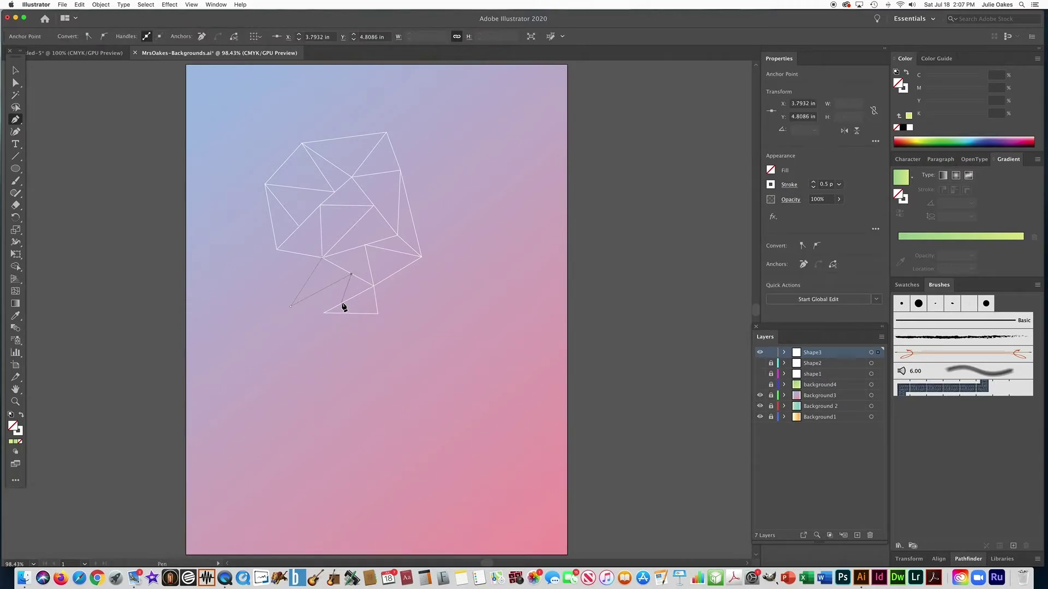
pyautogui.click(343, 301)
pyautogui.keyDown('super'); pyautogui.click(339, 338); pyautogui.keyUp('super')
pyautogui.click(343, 303)
pyautogui.click(315, 294)
pyautogui.click(323, 313)
pyautogui.keyDown('super'); pyautogui.click(338, 342); pyautogui.keyUp('super')
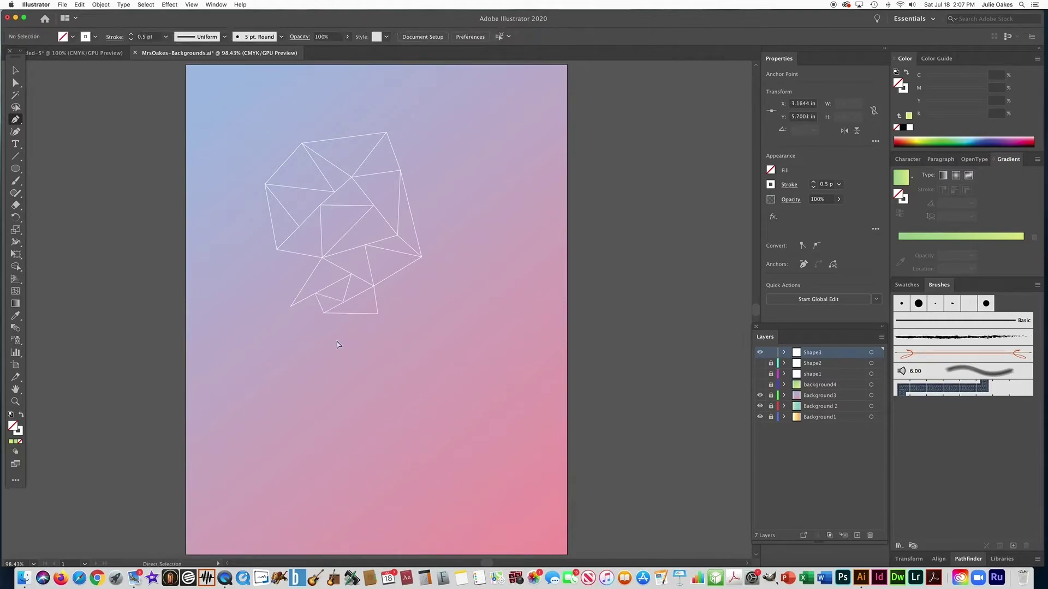
# Close the cluster's open lower-right, lower-left and bottom sides with straight segments between neighbouring outer corners.
pyautogui.click(377, 313)
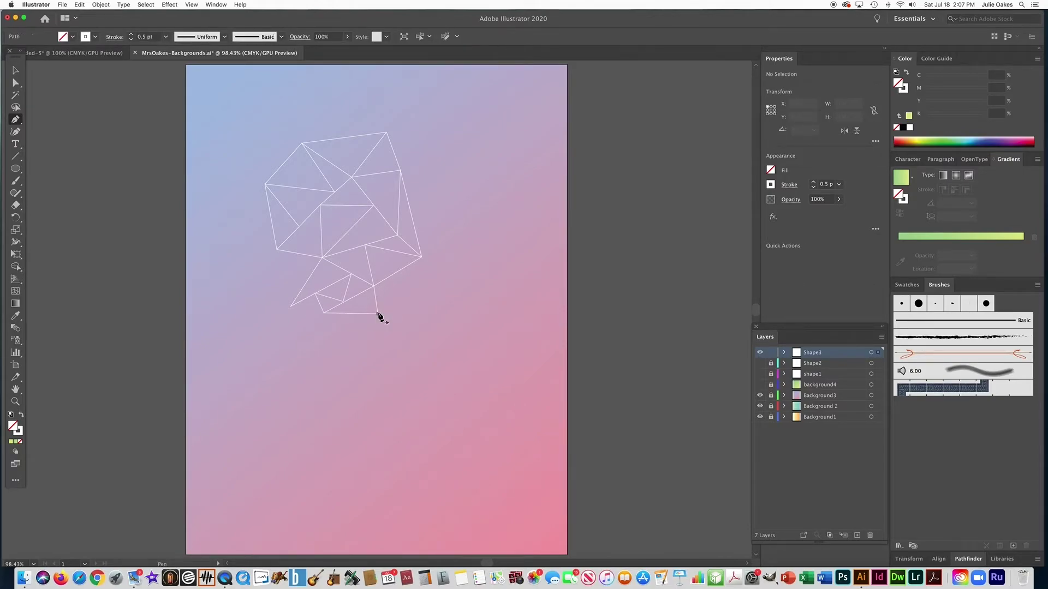
pyautogui.click(421, 257)
pyautogui.keyDown('super'); pyautogui.click(441, 285); pyautogui.keyUp('super')
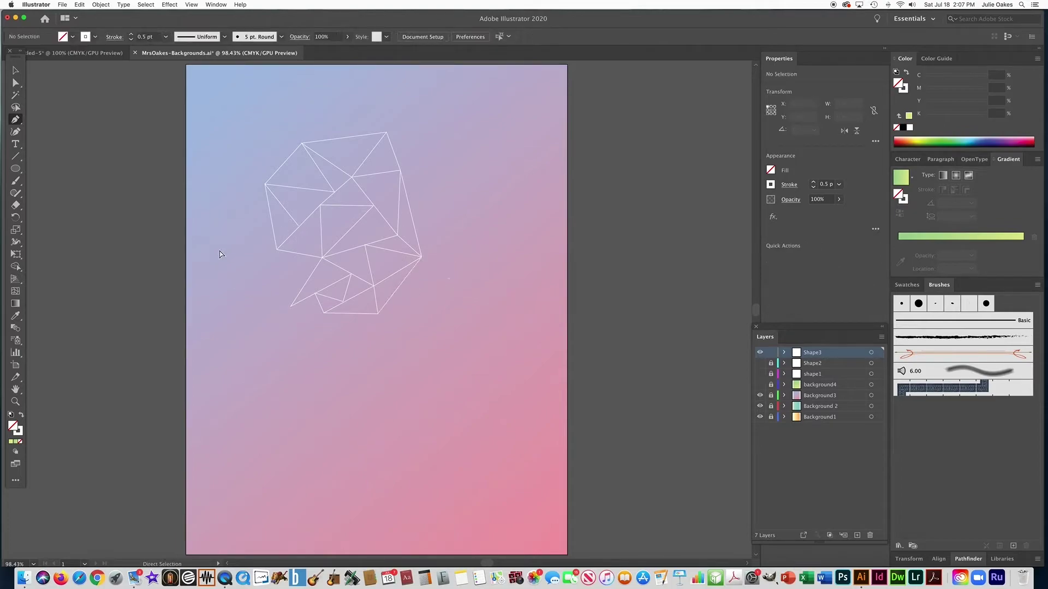
pyautogui.click(290, 307)
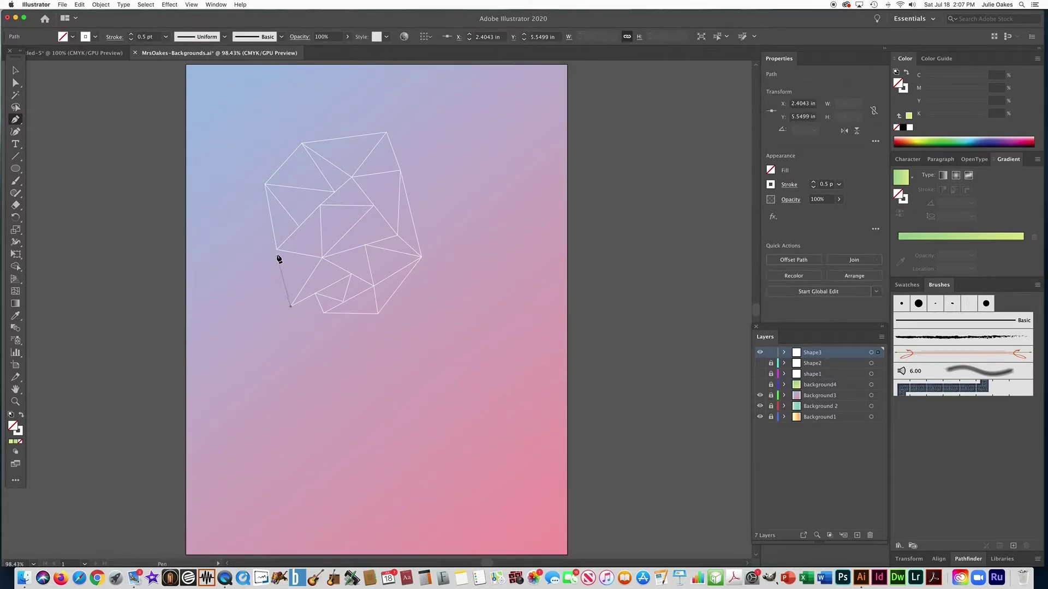
pyautogui.click(277, 251)
pyautogui.keyDown('super'); pyautogui.click(248, 289); pyautogui.keyUp('super')
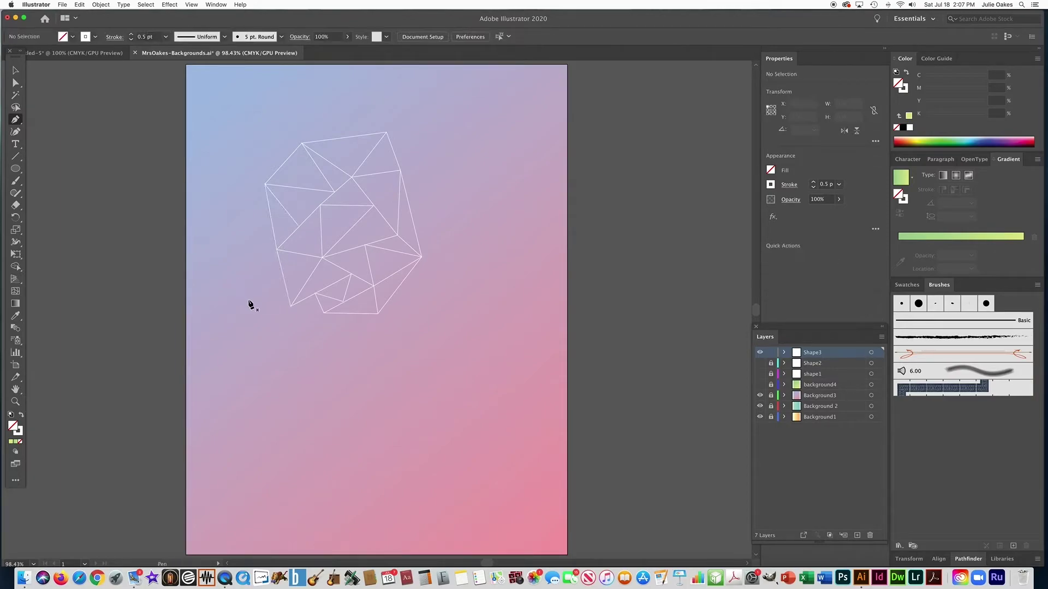
pyautogui.click(290, 306)
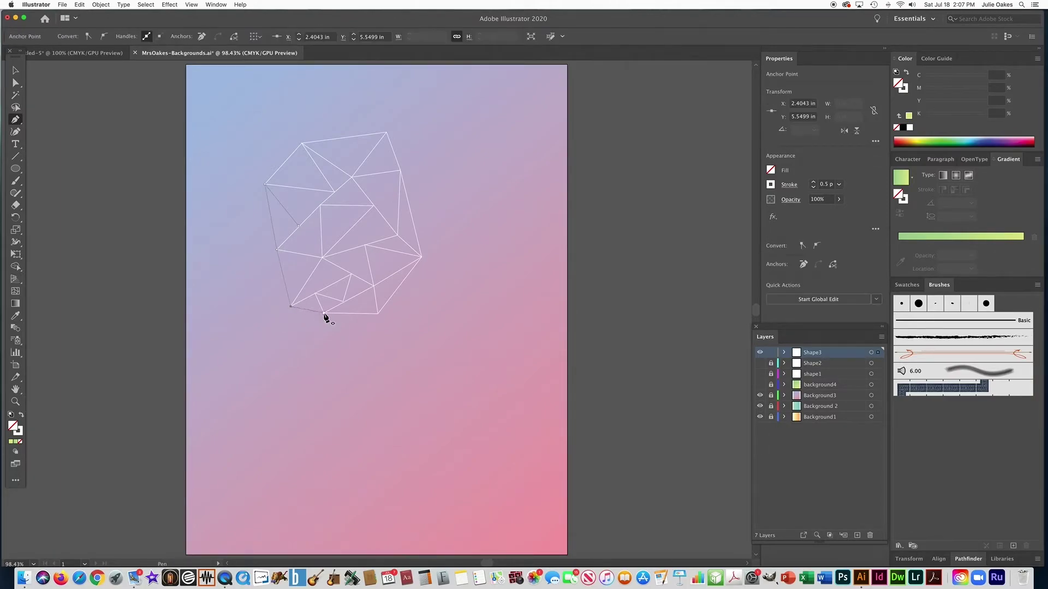
pyautogui.click(324, 314)
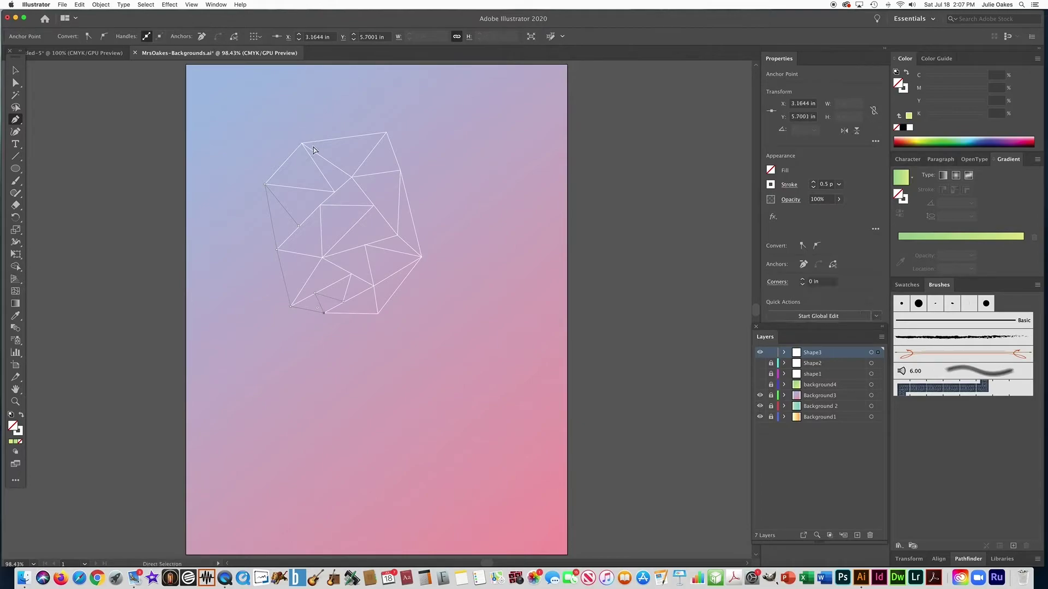
pyautogui.keyDown('super'); pyautogui.click(296, 130); pyautogui.keyUp('super')
# Draw a spike from the upper-left corner to a tip about 1.03 in left and 0.96 in above, ending midway along the upper-left edge.
pyautogui.click(302, 145)
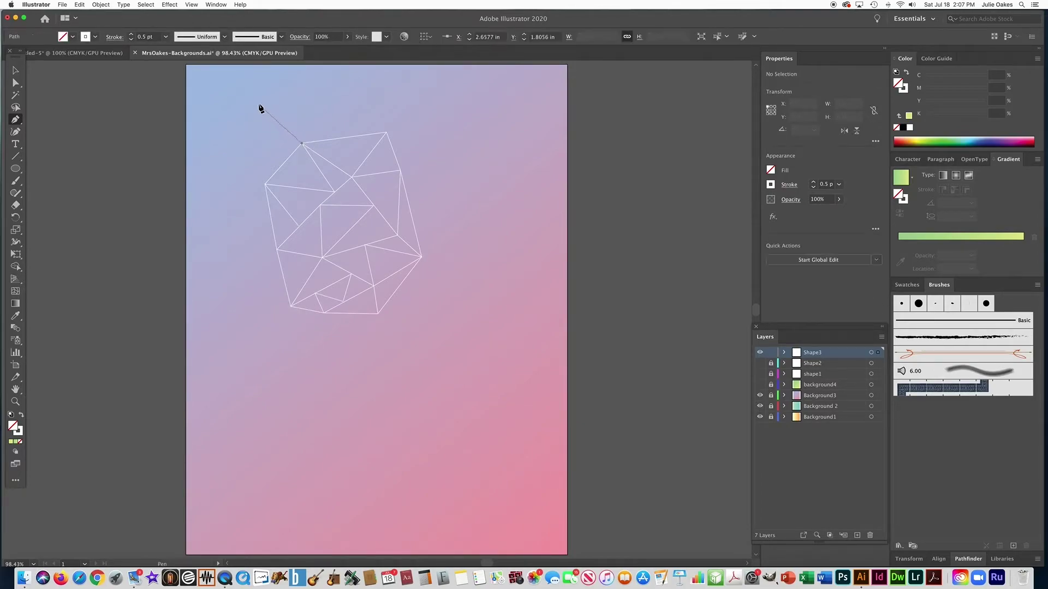
pyautogui.click(256, 102)
pyautogui.click(279, 169)
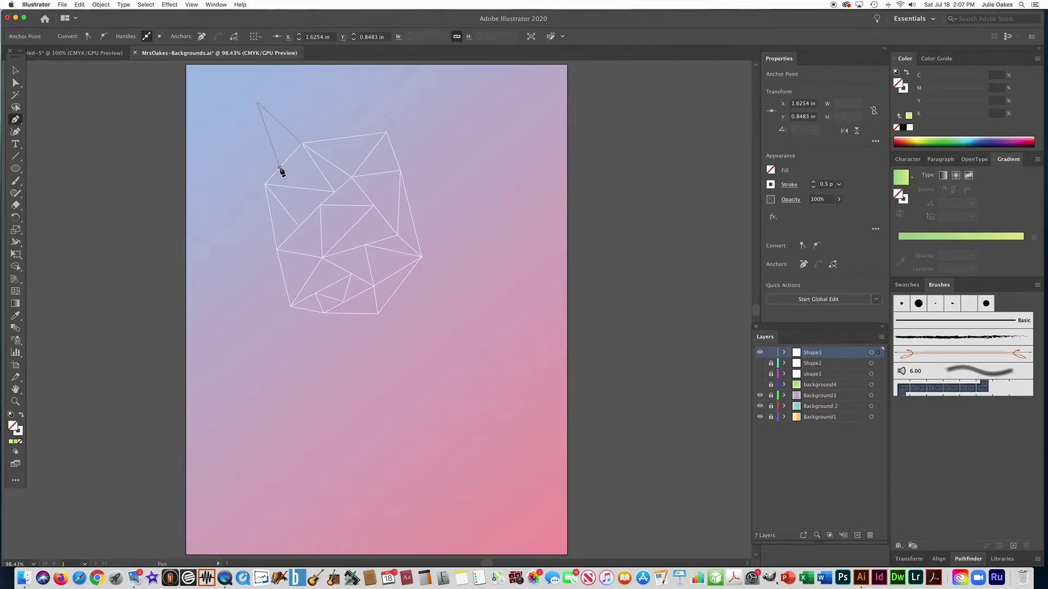
pyautogui.keyDown('super'); pyautogui.click(265, 171); pyautogui.keyUp('super')
# Draw a narrow triangle pointing left between the left corner and the spike's base, and join its outer corner to the spike's tip.
pyautogui.click(265, 184)
pyautogui.click(211, 163)
pyautogui.click(280, 167)
pyautogui.keyDown('super'); pyautogui.click(226, 141); pyautogui.keyUp('super')
pyautogui.click(256, 102)
pyautogui.click(211, 163)
pyautogui.keyDown('super'); pyautogui.click(214, 191); pyautogui.keyUp('super')
# Draw an outward triangle on the left side, from the left corner to a point below-left and about 1.03 in back to the outer edge.
pyautogui.click(264, 184)
pyautogui.click(227, 228)
pyautogui.scroll(-1, 265, 227)
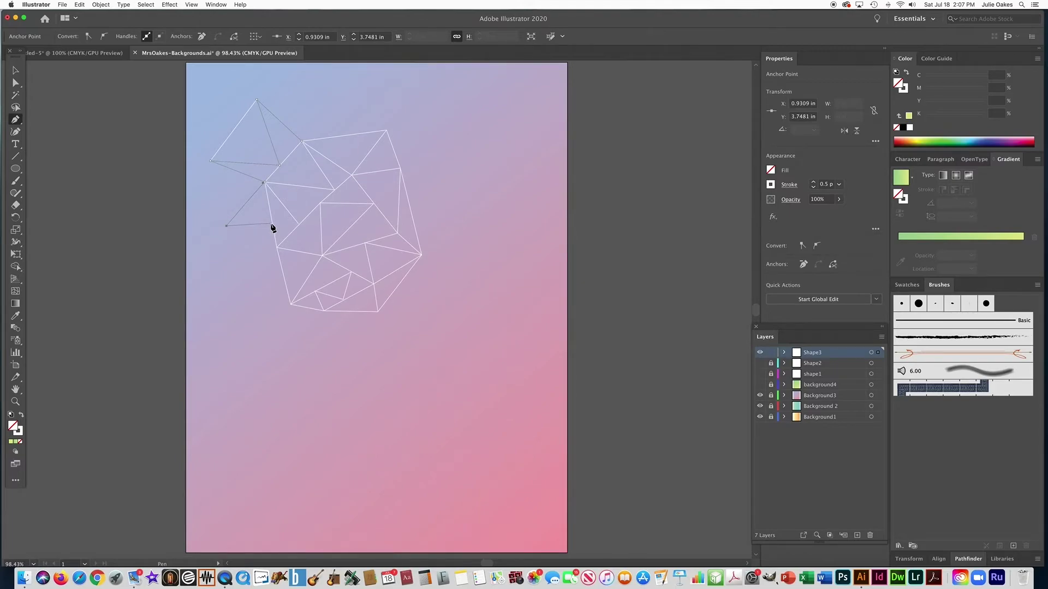
pyautogui.click(271, 223)
pyautogui.keyDown('super'); pyautogui.click(258, 273); pyautogui.keyUp('super')
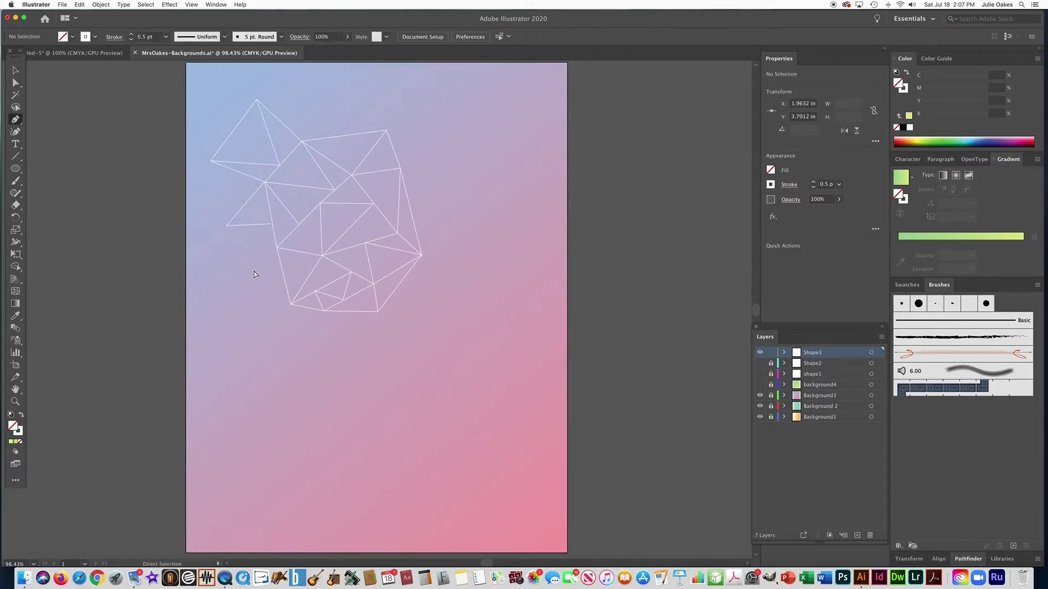
# Move the misaligned anchors of the inner left segment, the left outward triangle and the small bottom triangle onto their adjoining lines, then deselect.
pyautogui.keyDown('super'); pyautogui.click(293, 228); pyautogui.keyUp('super')
pyautogui.keyDown('super'); pyautogui.click(393, 314); pyautogui.keyUp('super')
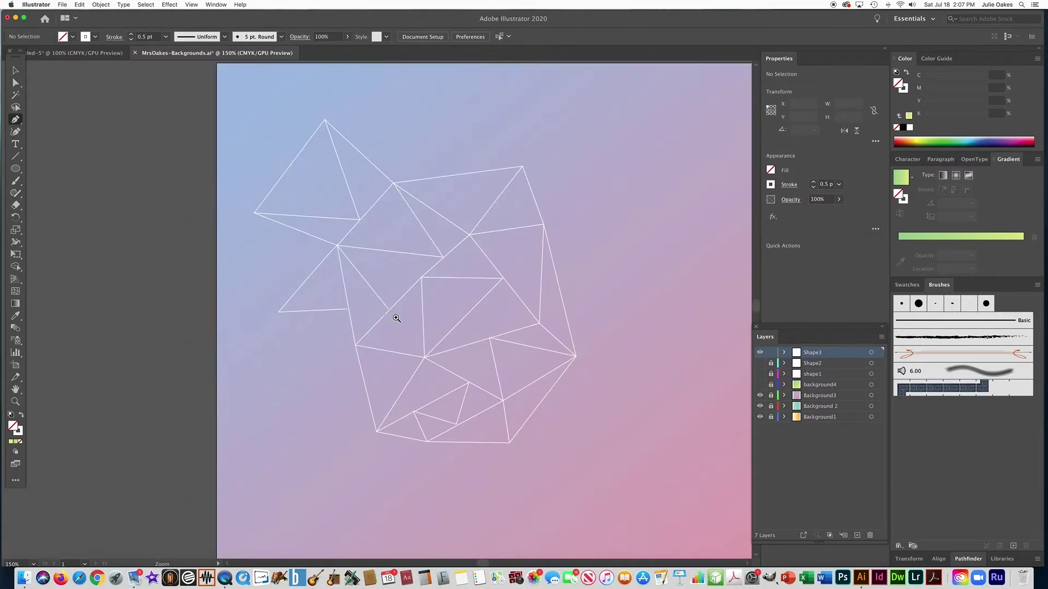
pyautogui.keyDown('super'); pyautogui.click(395, 319); pyautogui.keyUp('super')
pyautogui.keyDown('super'); pyautogui.click(390, 318); pyautogui.keyUp('super')
pyautogui.moveTo(324, 295); pyautogui.dragTo(372, 296)
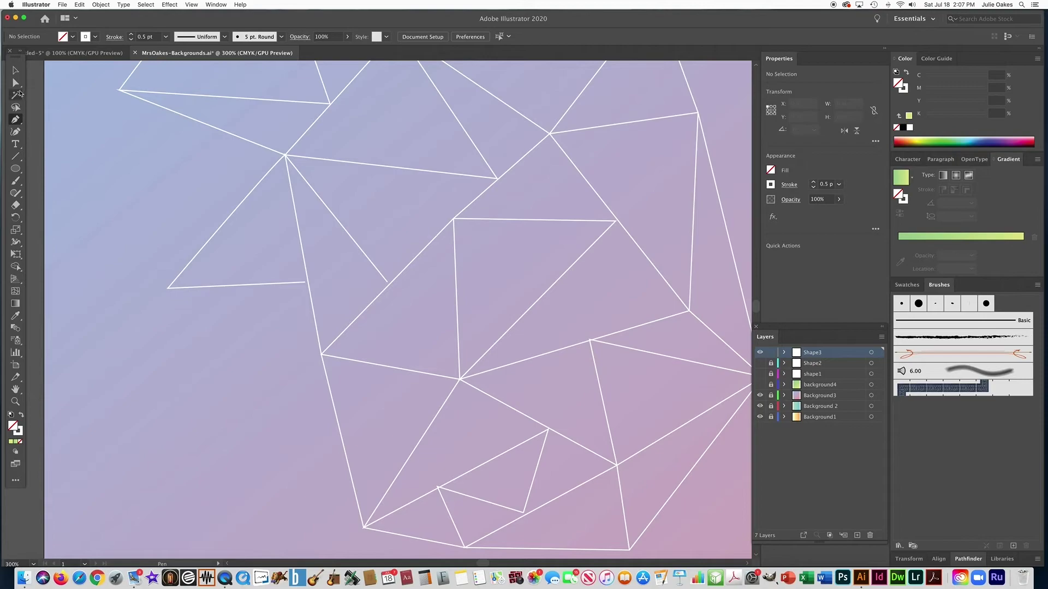
pyautogui.click(16, 85)
pyautogui.moveTo(387, 282); pyautogui.dragTo(390, 283)
pyautogui.moveTo(305, 283); pyautogui.dragTo(307, 281)
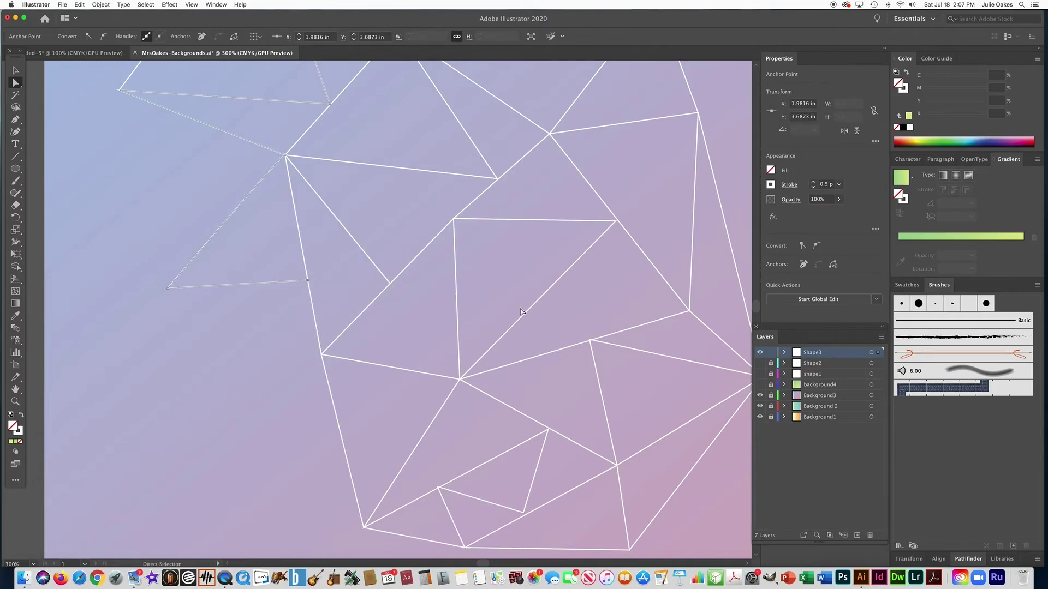
pyautogui.moveTo(439, 489); pyautogui.dragTo(439, 488)
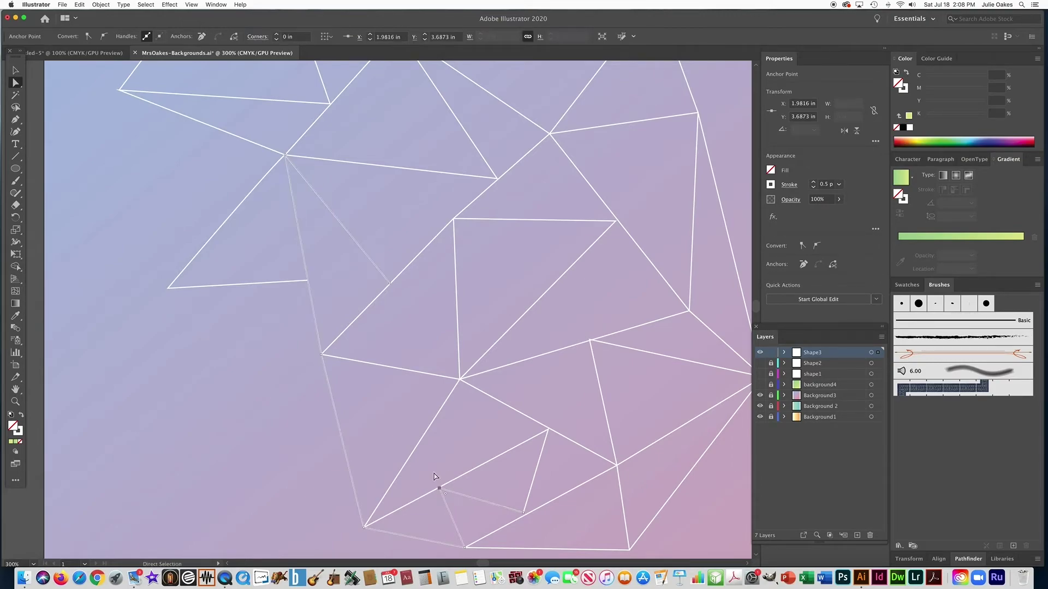
pyautogui.click(455, 452)
# Select all the paths of the triangle cluster together.
pyautogui.moveTo(543, 295); pyautogui.dragTo(444, 428)
pyautogui.keyDown('alt'); pyautogui.keyDown('super'); pyautogui.click(347, 396); pyautogui.keyUp('super'); pyautogui.keyUp('alt')
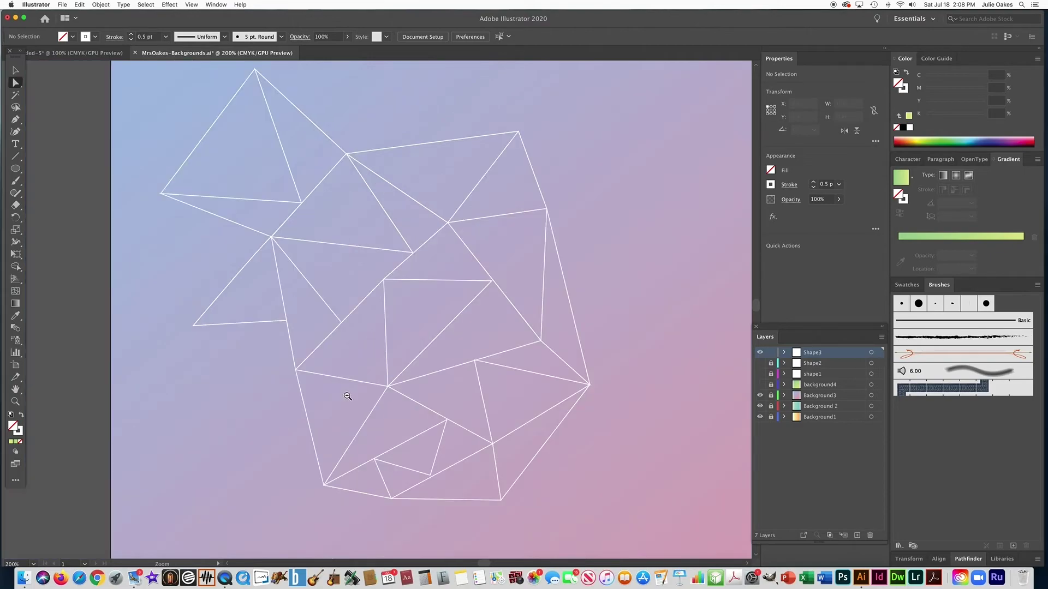
pyautogui.keyDown('alt'); pyautogui.keyDown('super'); pyautogui.click(347, 397); pyautogui.keyUp('super'); pyautogui.keyUp('alt')
pyautogui.keyDown('alt'); pyautogui.keyDown('super'); pyautogui.click(422, 357); pyautogui.keyUp('super'); pyautogui.keyUp('alt')
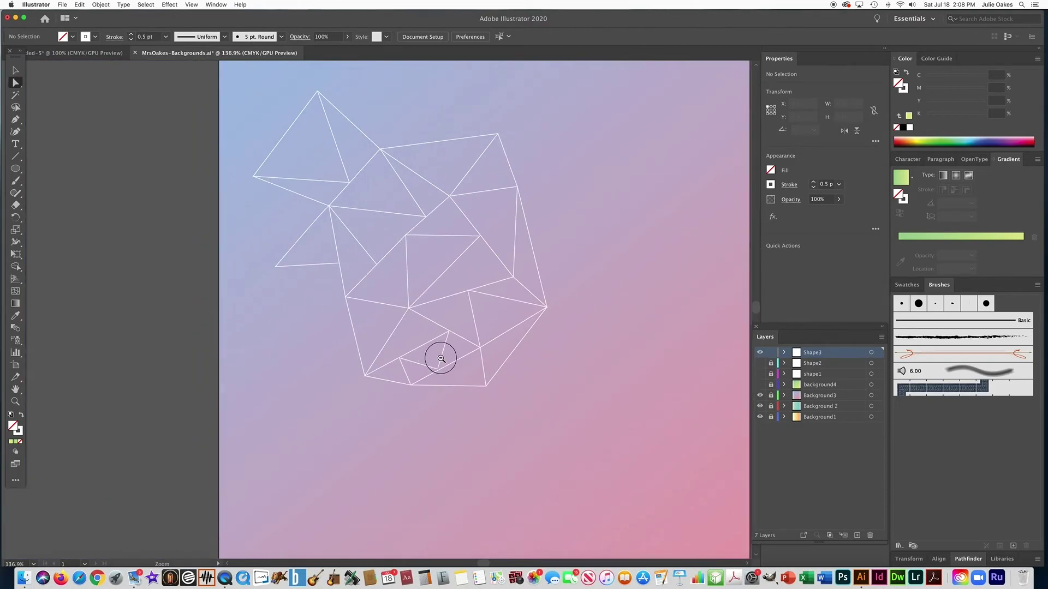
pyautogui.keyDown('alt'); pyautogui.keyDown('super'); pyautogui.click(441, 358); pyautogui.keyUp('super'); pyautogui.keyUp('alt')
pyautogui.keyDown('alt'); pyautogui.keyDown('super'); pyautogui.click(444, 362); pyautogui.keyUp('super'); pyautogui.keyUp('alt')
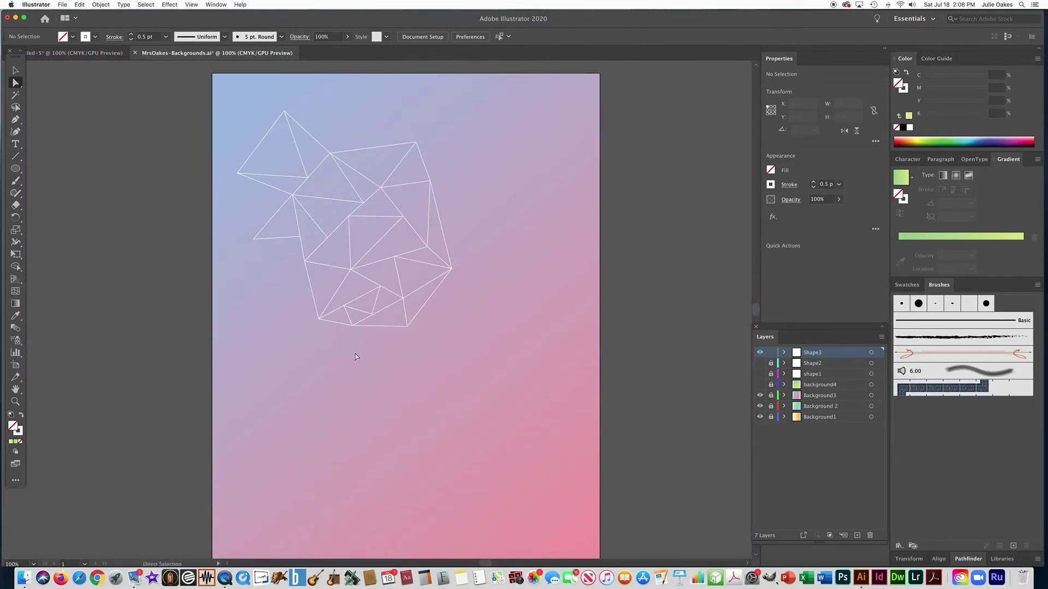
pyautogui.click(15, 70)
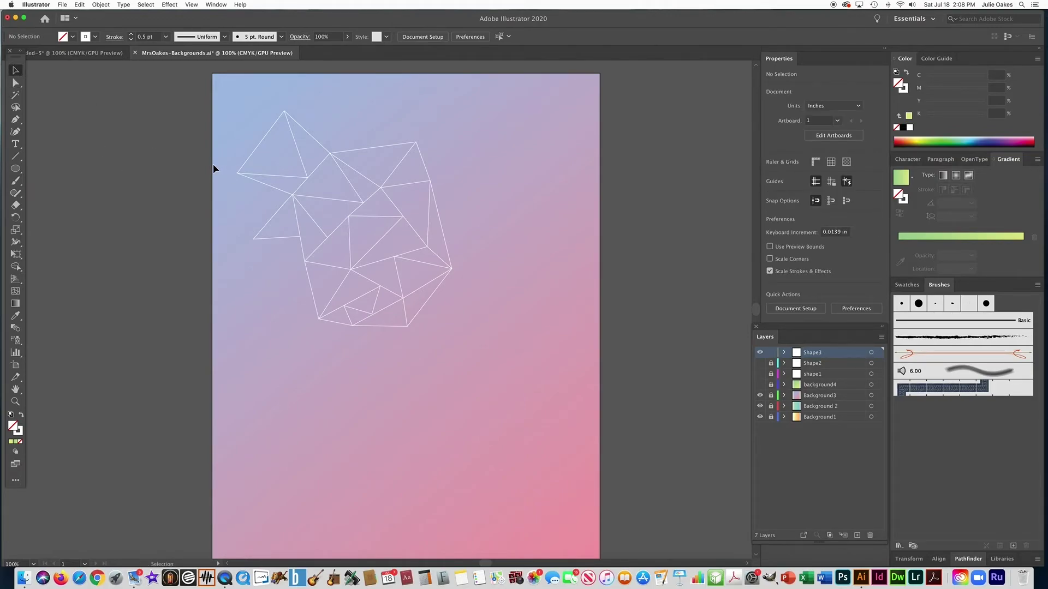
pyautogui.moveTo(220, 102); pyautogui.dragTo(490, 349)
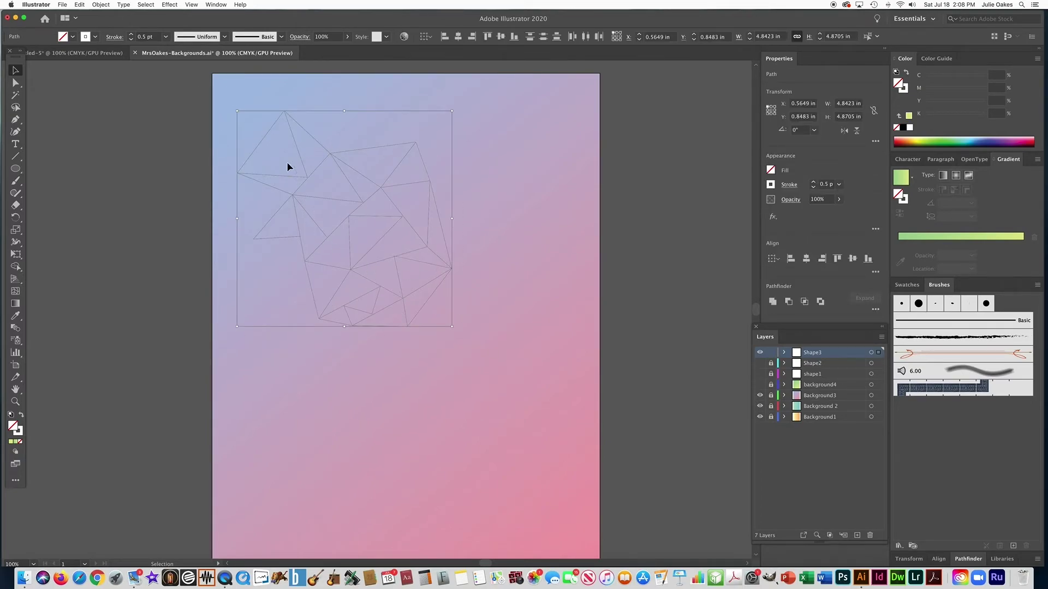
# Duplicate the triangle cluster, rotate the copy about 231°, and position it below so it touches the original's bottom corner, then deselect.
pyautogui.press('super+c')
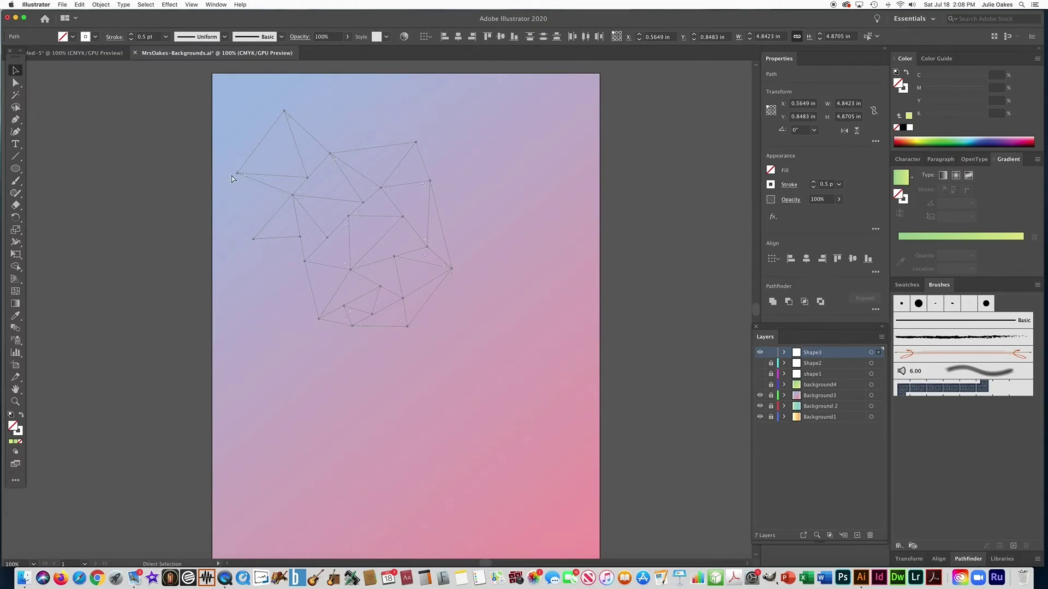
pyautogui.press('super+v')
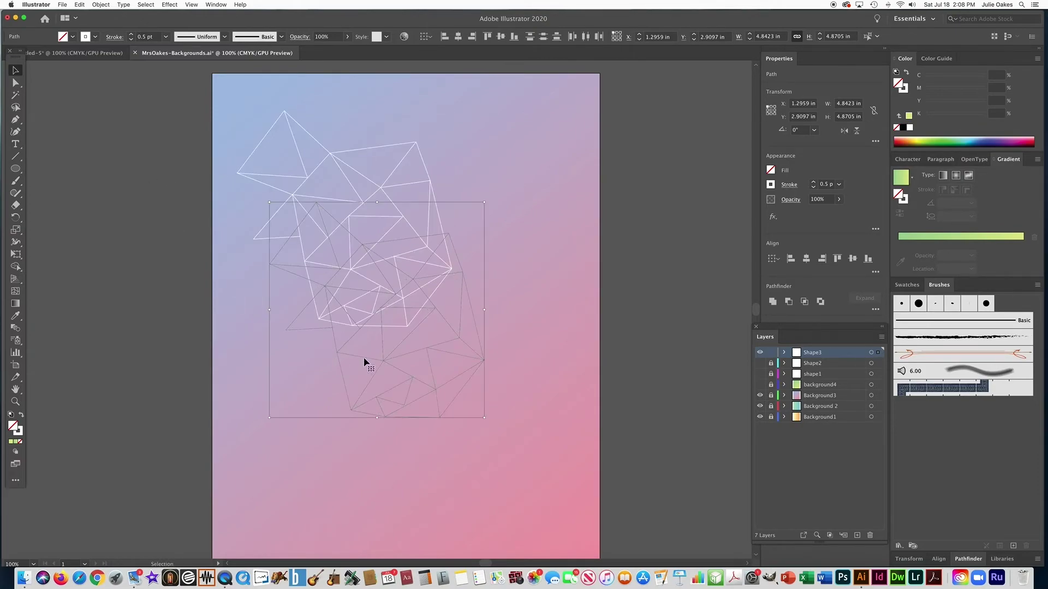
pyautogui.moveTo(354, 410); pyautogui.dragTo(342, 537)
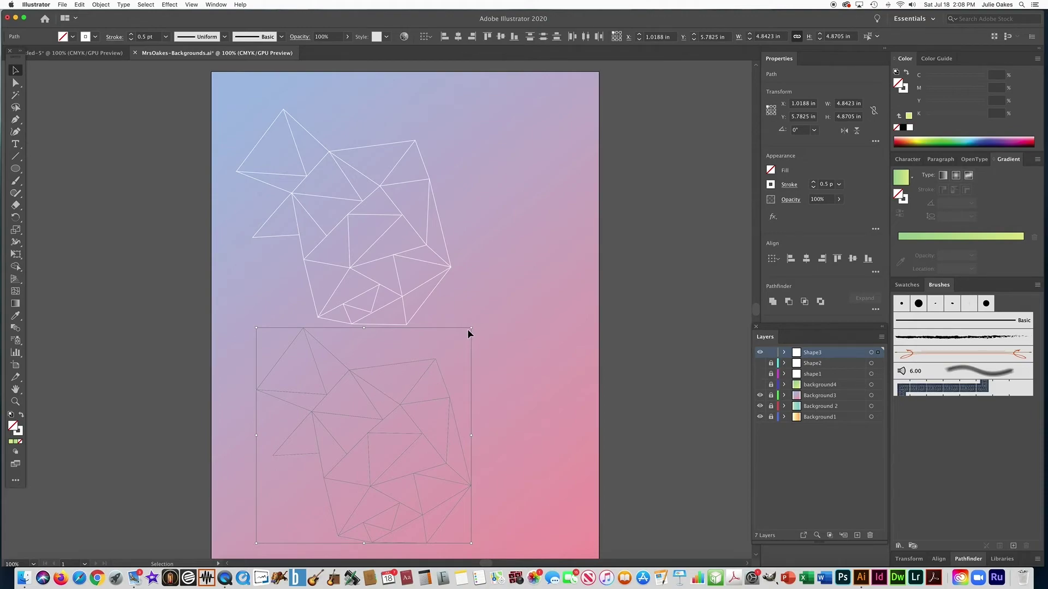
pyautogui.moveTo(475, 324); pyautogui.dragTo(362, 501)
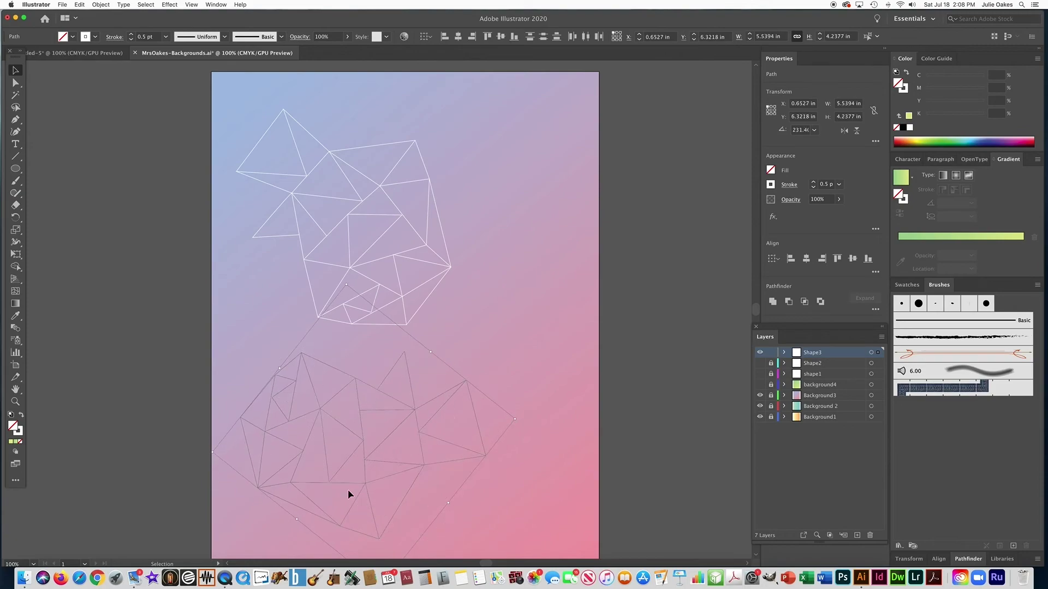
pyautogui.moveTo(332, 366); pyautogui.dragTo(437, 342)
pyautogui.click(295, 347)
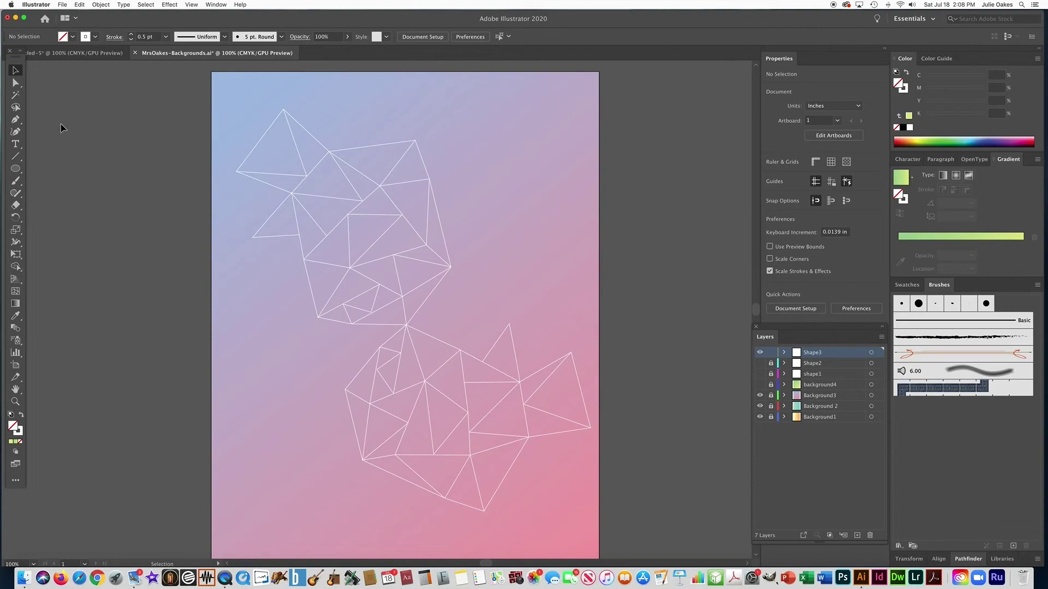
# Connect the two clusters on the left with Pen lines from the upper cluster's bottom edge to the lower cluster's two left corners.
pyautogui.click(15, 119)
pyautogui.click(380, 347)
pyautogui.click(352, 325)
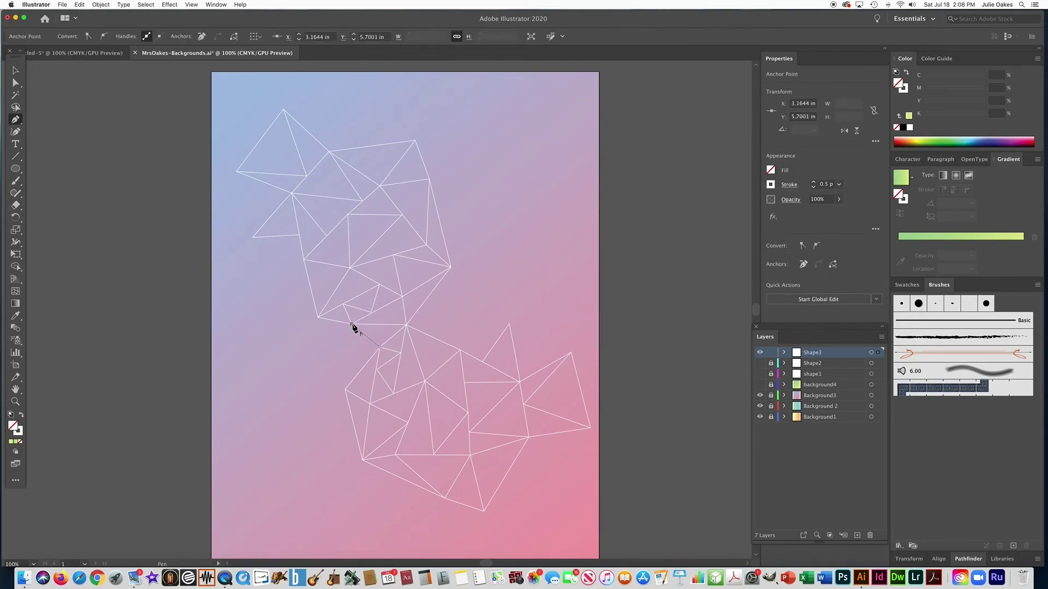
pyautogui.keyDown('super'); pyautogui.click(330, 358); pyautogui.keyUp('super')
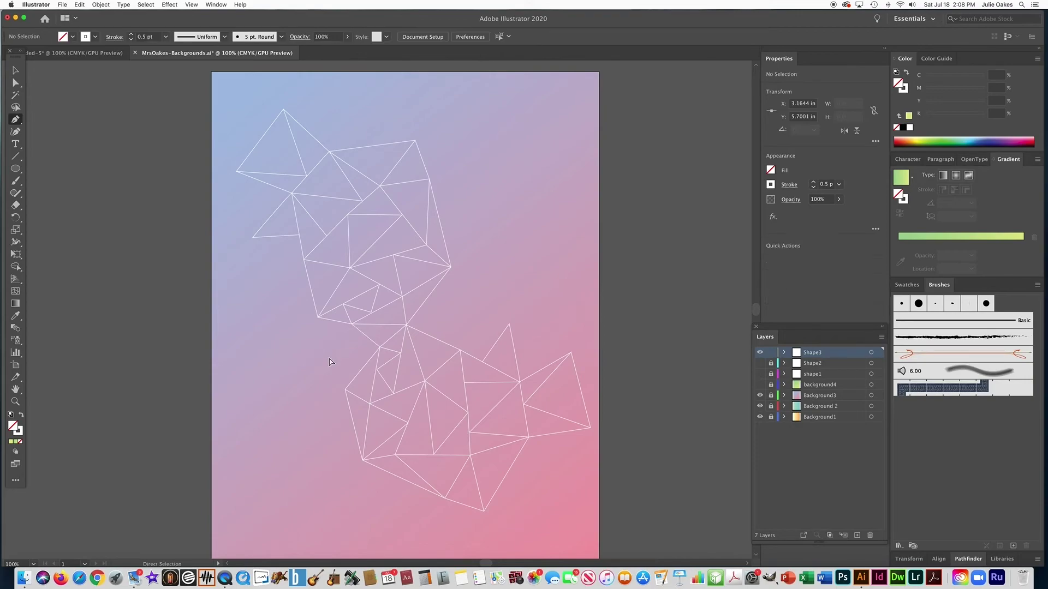
pyautogui.click(345, 391)
pyautogui.click(351, 326)
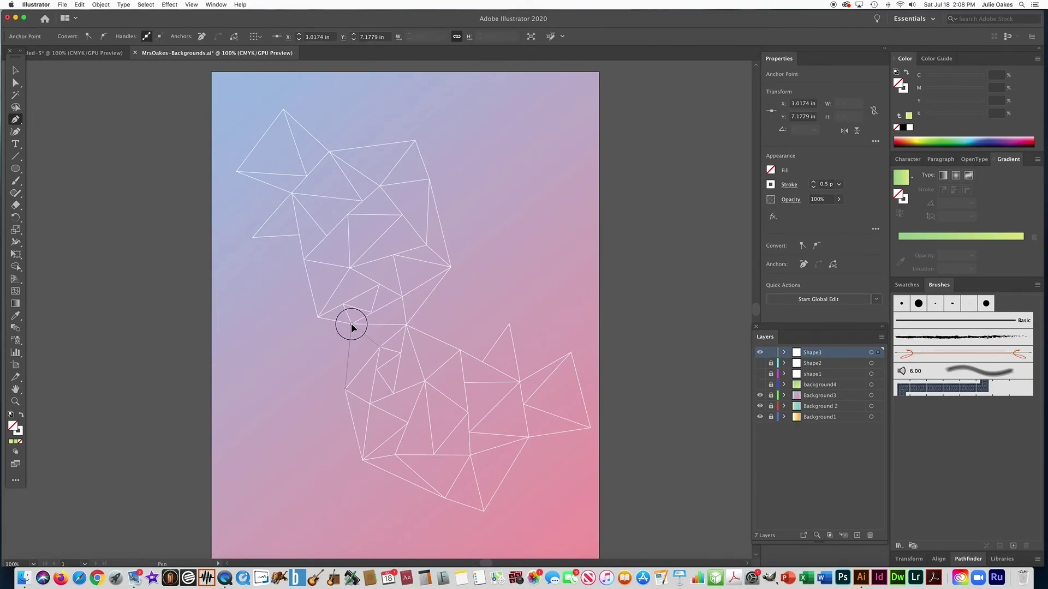
pyautogui.keyDown('super'); pyautogui.click(326, 342); pyautogui.keyUp('super')
# Draw two lines from the upper cluster's right corner to the lower cluster's edge, continuing across its two upper-right peaks.
pyautogui.click(451, 267)
pyautogui.click(438, 339)
pyautogui.keyDown('super'); pyautogui.click(484, 297); pyautogui.keyUp('super')
pyautogui.click(451, 267)
pyautogui.click(469, 354)
pyautogui.click(509, 324)
pyautogui.click(571, 352)
pyautogui.keyDown('super'); pyautogui.click(563, 281); pyautogui.keyUp('super')
# Draw a long pointed triangle outward from the upper cluster's right corner and back to its right edge.
pyautogui.click(451, 267)
pyautogui.click(516, 279)
pyautogui.click(440, 220)
pyautogui.keyDown('super'); pyautogui.click(522, 354); pyautogui.keyUp('super')
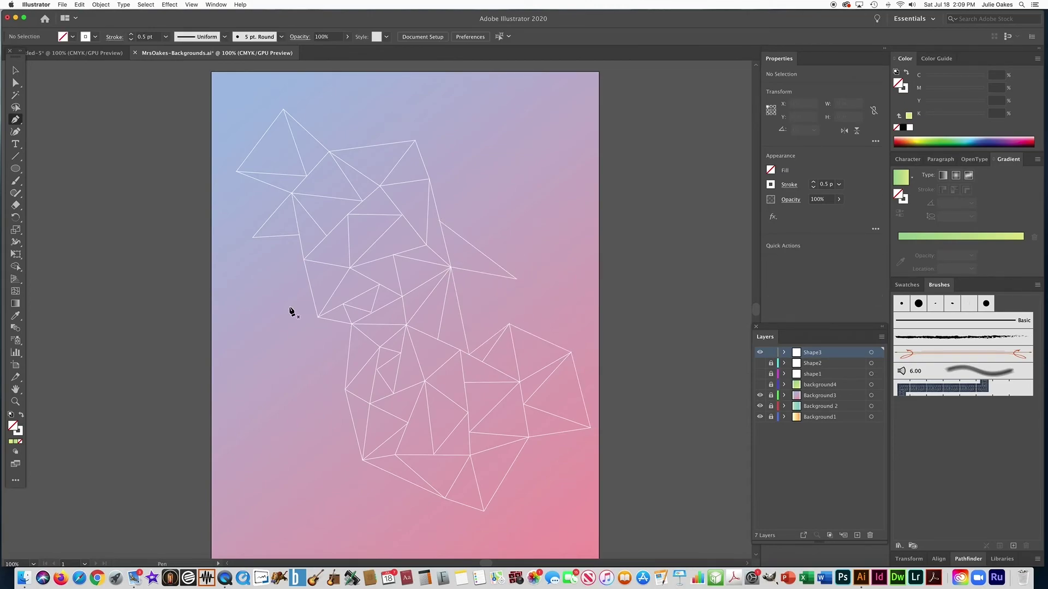
# Draw two adjoining triangles off the lower cluster's lower-left corner and run the outline up to the upper cluster's lower-left corner.
pyautogui.click(362, 460)
pyautogui.click(278, 463)
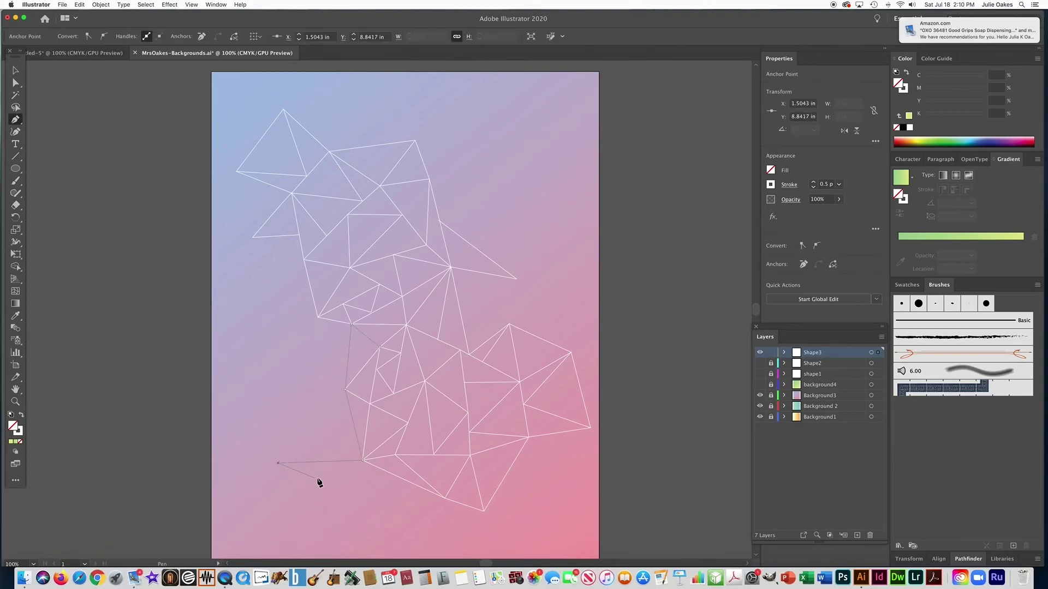
pyautogui.click(343, 501)
pyautogui.click(362, 460)
pyautogui.click(422, 487)
pyautogui.click(343, 501)
pyautogui.click(278, 464)
pyautogui.click(344, 389)
pyautogui.click(318, 317)
# Add narrow triangles fanning from a new outer point left of the join, with a dividing line below and a vertical line above.
pyautogui.click(331, 359)
pyautogui.click(246, 370)
pyautogui.click(338, 372)
pyautogui.click(345, 389)
pyautogui.click(293, 371)
pyautogui.keyDown('super'); pyautogui.click(225, 401); pyautogui.keyUp('super')
pyautogui.click(312, 361)
pyautogui.click(311, 296)
pyautogui.keyDown('super'); pyautogui.click(254, 344); pyautogui.keyUp('super')
# Fill the gap between the right spike and the lower cluster with triangles, and add a divided triangle above the lower cluster's right peaks.
pyautogui.click(462, 322)
pyautogui.click(516, 280)
pyautogui.click(457, 293)
pyautogui.keyDown('super'); pyautogui.click(494, 318); pyautogui.keyUp('super')
pyautogui.click(540, 337)
pyautogui.keyDown('super'); pyautogui.click(517, 299); pyautogui.keyUp('super')
pyautogui.click(509, 324)
pyautogui.click(567, 295)
pyautogui.keyDown('super'); pyautogui.click(537, 289); pyautogui.keyUp('super')
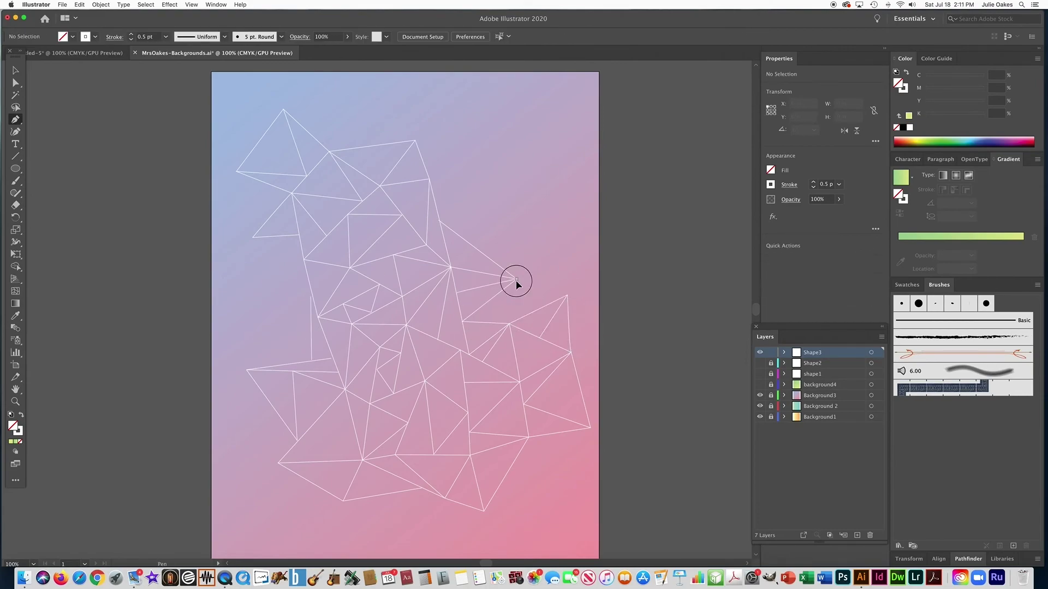
# Join the right spike's tip to the upper cluster's upper-right corner, and close the slanted side of the triangle on the left.
pyautogui.click(516, 280)
pyautogui.click(429, 180)
pyautogui.keyDown('super'); pyautogui.click(550, 210); pyautogui.keyUp('super')
pyautogui.click(275, 366)
# Draw a path from the left outward triangle's tip to the cluster's left edge and out past the artboard's left edge.
pyautogui.press('super+equal')
pyautogui.click(15, 83)
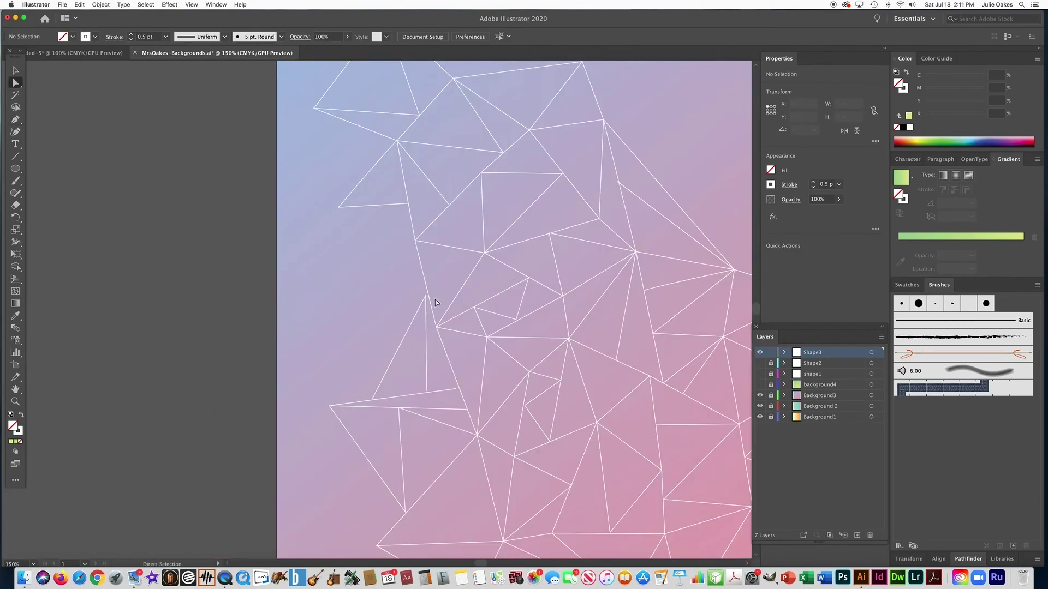
pyautogui.press('super+minus')
pyautogui.press('super+minus')
pyautogui.click(15, 120)
pyautogui.press('super+equal')
pyautogui.click(367, 260)
pyautogui.click(418, 282)
pyautogui.click(311, 348)
# Divide the new area at the artboard's left edge into triangles, closing them back to the point outside the artboard.
pyautogui.click(426, 317)
pyautogui.click(356, 320)
pyautogui.click(389, 387)
pyautogui.click(311, 347)
pyautogui.click(389, 387)
# Draw a triangle from the cluster's left corner past the artboard's left edge, and extend another line off that edge below it.
pyautogui.click(366, 260)
pyautogui.click(350, 194)
pyautogui.click(314, 219)
pyautogui.click(367, 260)
pyautogui.click(400, 292)
pyautogui.click(309, 267)
# Fill the artboard's upper-left corner with connected lines around the cluster's top peak, extending them beyond the artboard's edges.
pyautogui.click(350, 115)
pyautogui.click(404, 92)
pyautogui.click(345, 145)
pyautogui.click(350, 194)
pyautogui.keyDown('super'); pyautogui.click(316, 191); pyautogui.keyUp('super')
pyautogui.click(345, 145)
pyautogui.click(304, 83)
pyautogui.click(405, 98)
# Draw two triangles bridging the cluster's top peak and its upper-right peak through a new outer point.
pyautogui.hscroll(5, 405, 110)
pyautogui.click(320, 117)
pyautogui.click(377, 113)
pyautogui.click(365, 159)
pyautogui.click(451, 148)
pyautogui.click(377, 113)
# Extend the left-side triangles past the artboard's left edge and add a line to the lower-left inner corner.
pyautogui.scroll(-5, 327, 174)
pyautogui.click(223, 199)
pyautogui.click(255, 259)
pyautogui.click(224, 397)
pyautogui.click(326, 394)
# Connect the lower-left outer corner to a new point below the cluster, with lines to the artboard's bottom and the cluster's bottom peak.
pyautogui.click(372, 454)
pyautogui.click(457, 531)
pyautogui.click(449, 480)
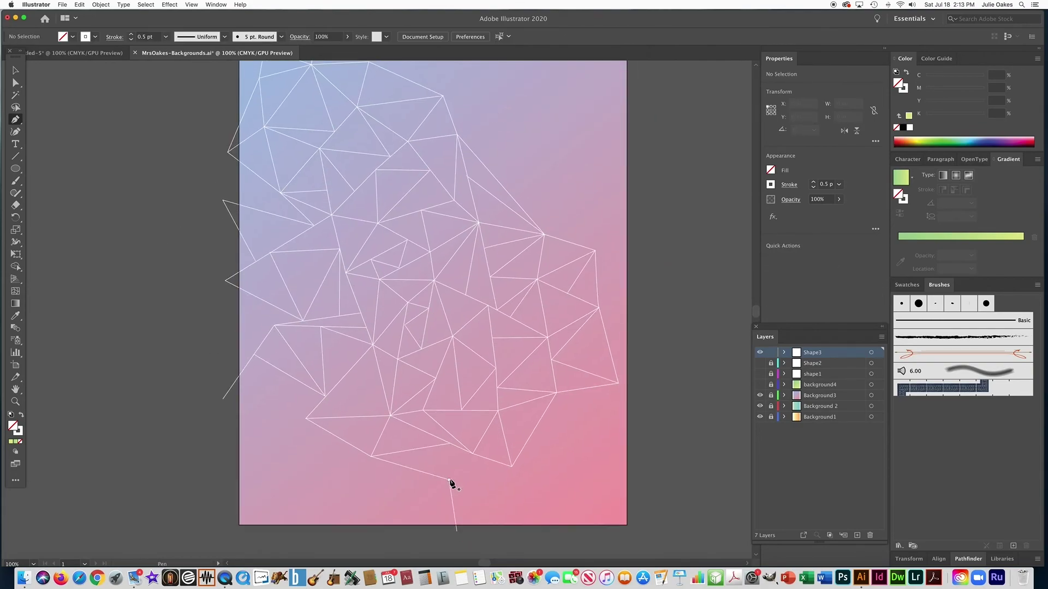
pyautogui.click(371, 456)
pyautogui.click(511, 466)
# Draw connected triangles from the bottom peak along the cluster's lower-right edge, extending one past the artboard's right edge.
pyautogui.click(581, 447)
pyautogui.click(543, 412)
pyautogui.click(556, 392)
pyautogui.click(618, 383)
pyautogui.click(581, 445)
pyautogui.click(617, 383)
pyautogui.click(653, 441)
pyautogui.click(621, 443)
# Fill the artboard's lower-right corner with small connected triangles, extending their lines past the bottom and right edges.
pyautogui.click(578, 474)
pyautogui.click(575, 499)
pyautogui.click(449, 480)
pyautogui.click(531, 527)
pyautogui.click(547, 486)
pyautogui.click(539, 507)
pyautogui.click(575, 499)
pyautogui.click(637, 506)
pyautogui.click(579, 473)
pyautogui.click(573, 499)
pyautogui.click(592, 529)
pyautogui.press('Escape')
# Draw a line from the new lower point past the artboard's bottom edge, and join the lower-left outer corner to that line.
pyautogui.click(449, 480)
pyautogui.click(409, 532)
pyautogui.press('Escape')
pyautogui.click(371, 457)
pyautogui.click(432, 499)
pyautogui.press('Escape')
# Display the finished artboard in presentation mode.
pyautogui.keyDown('alt'); pyautogui.keyDown('super'); pyautogui.click(160, 342); pyautogui.keyUp('super'); pyautogui.keyUp('alt')
pyautogui.moveTo(330, 355); pyautogui.dragTo(189, 365)
pyautogui.keyDown('super'); pyautogui.click(241, 316); pyautogui.keyUp('super')
pyautogui.moveTo(240, 315); pyautogui.dragTo(153, 394)
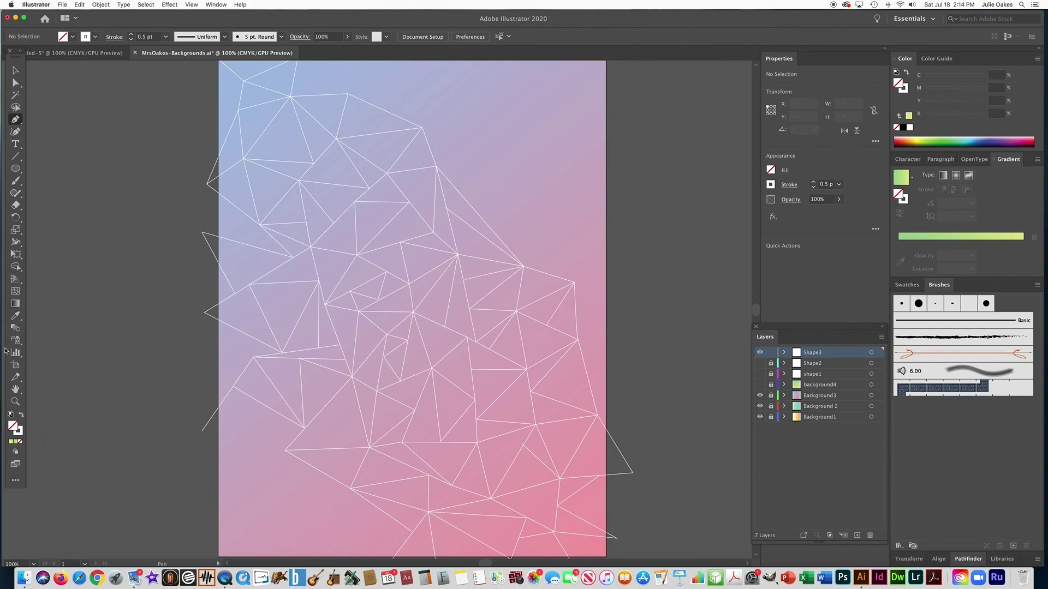
pyautogui.click(17, 468)
pyautogui.click(32, 474)
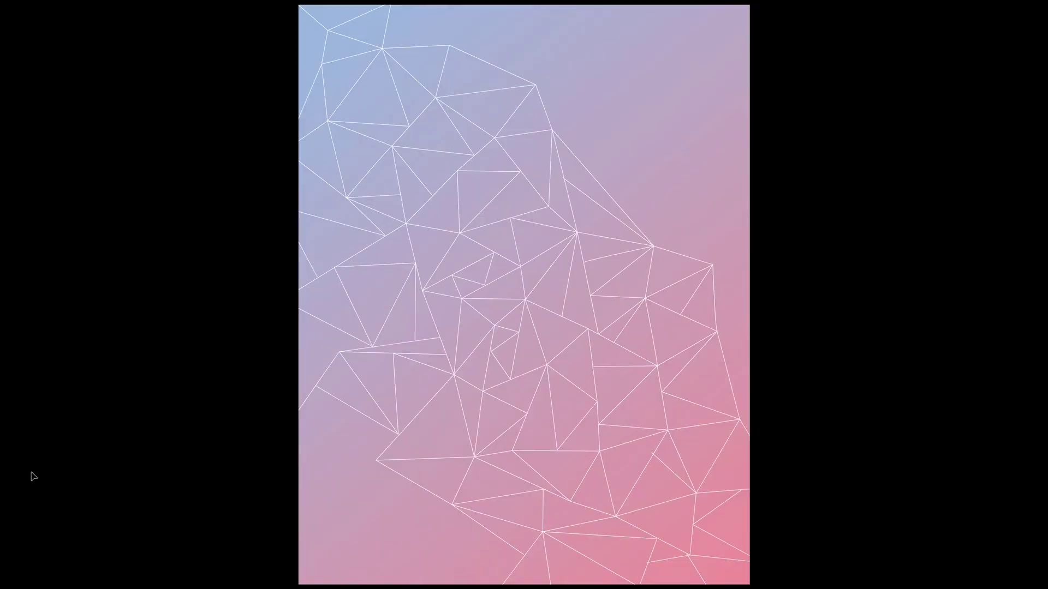